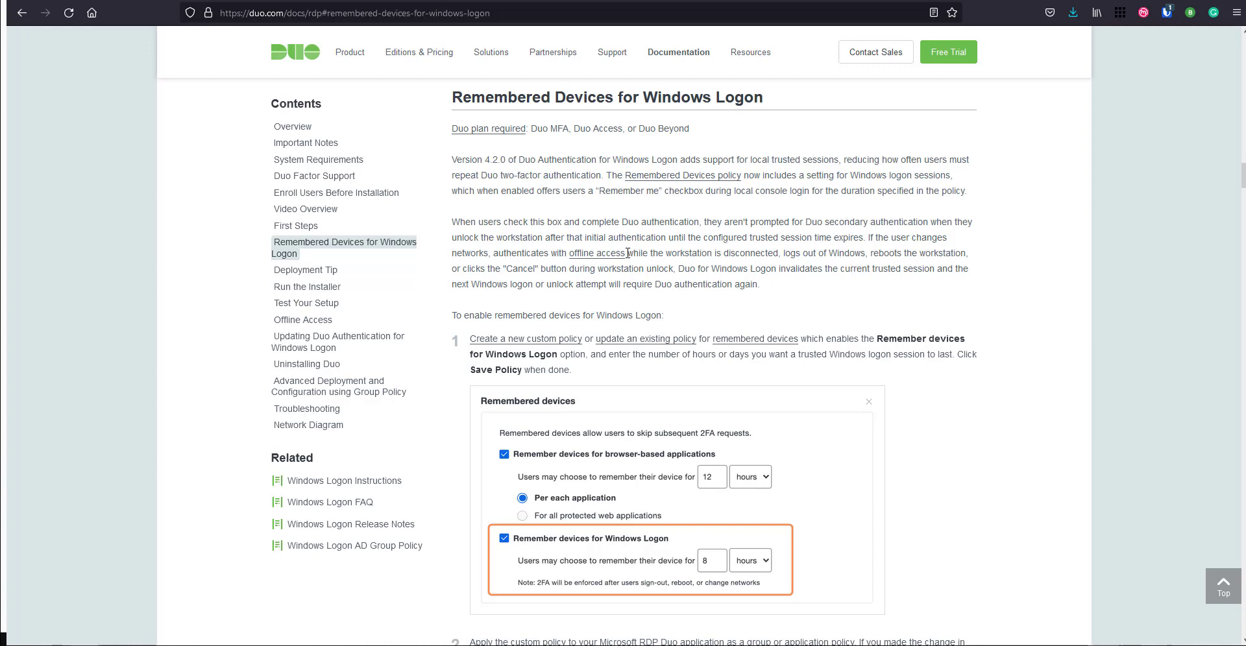
Read the Duo documentation on Remembered Devices for Windows Logon, including the policy options and the note about RDP/remote logins.
scroll(627, 240, "down", 1)
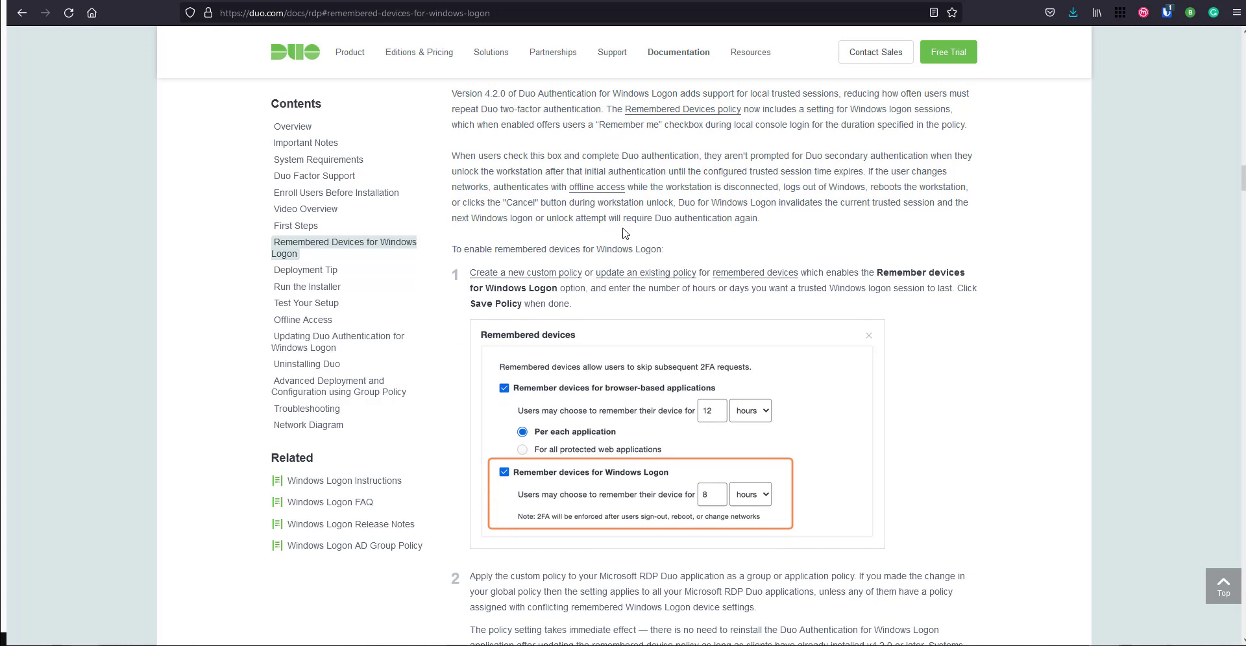
scroll(625, 234, "down", 3)
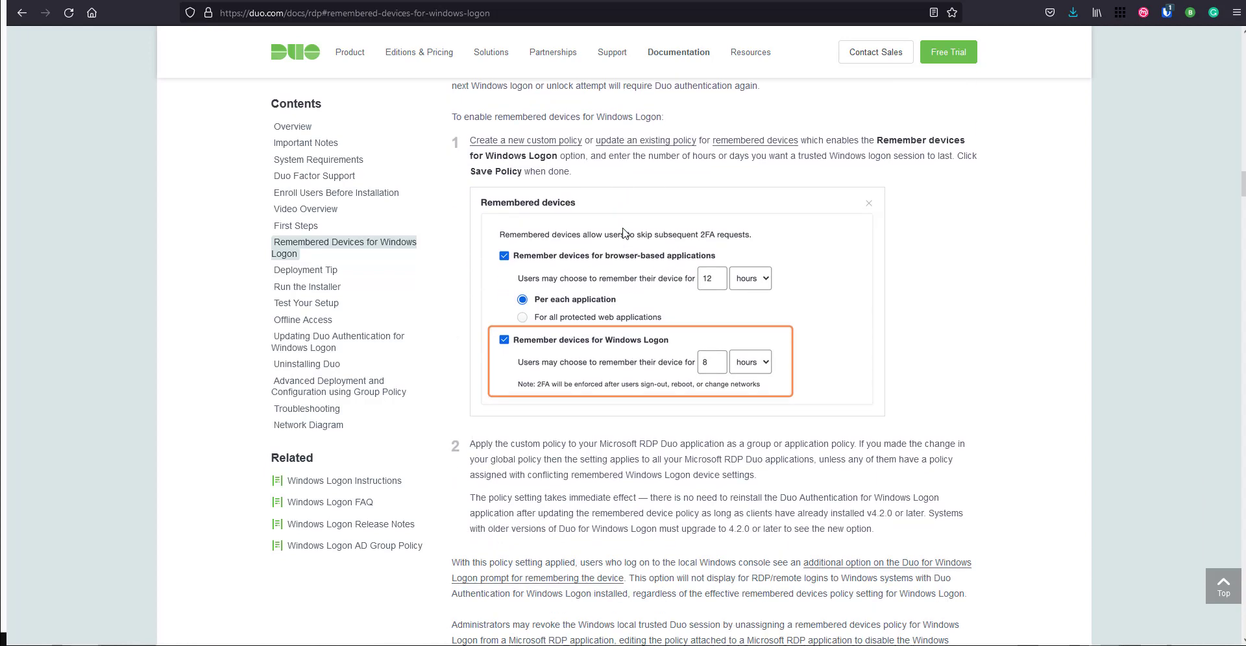
scroll(625, 234, "down", 1)
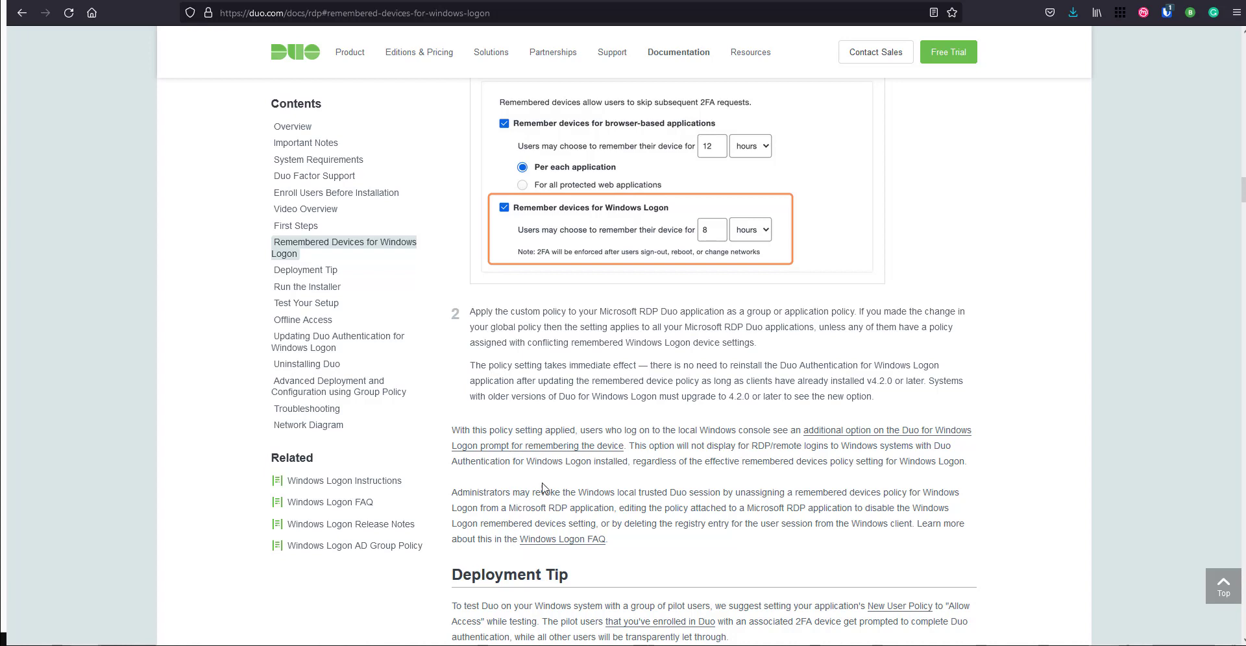
left_click_drag(640, 446, 836, 448)
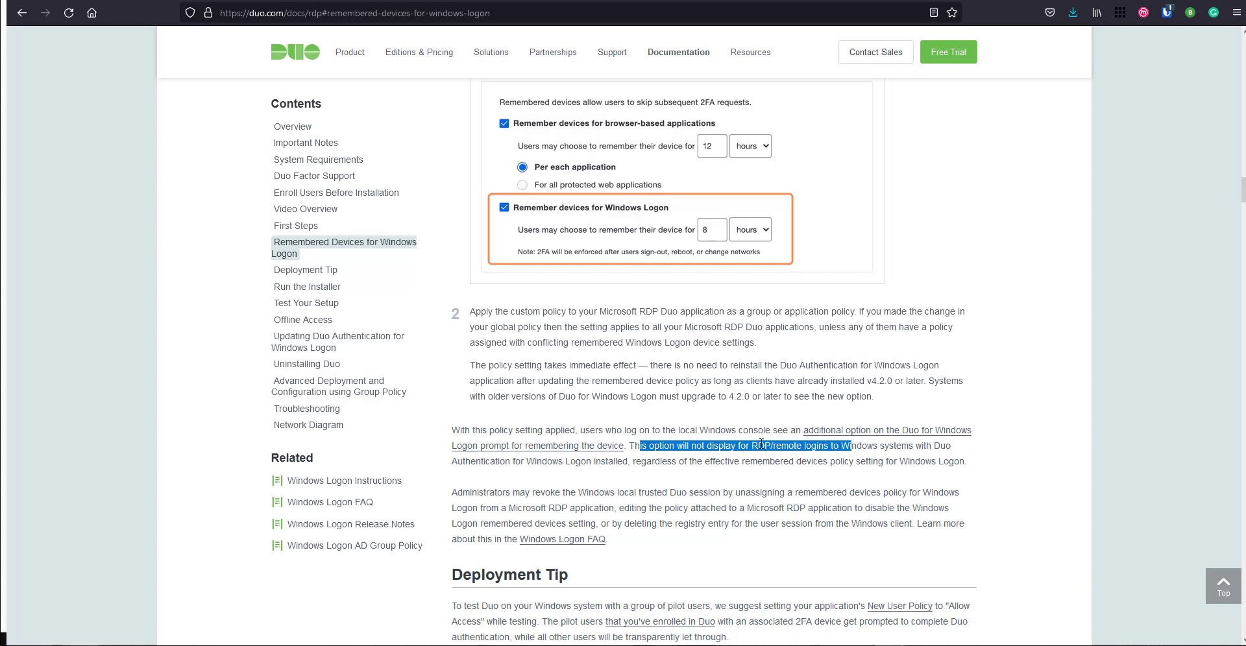
scroll(716, 440, "up", 2)
scroll(716, 440, "up", 3)
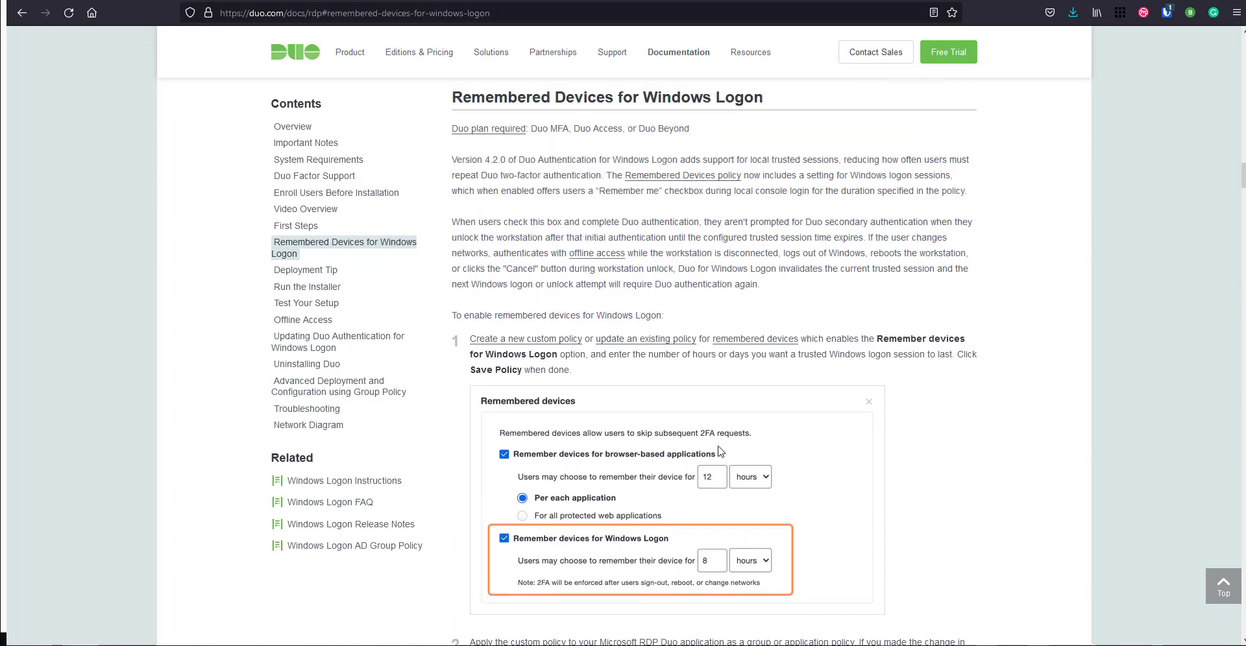
scroll(698, 403, "down", 1)
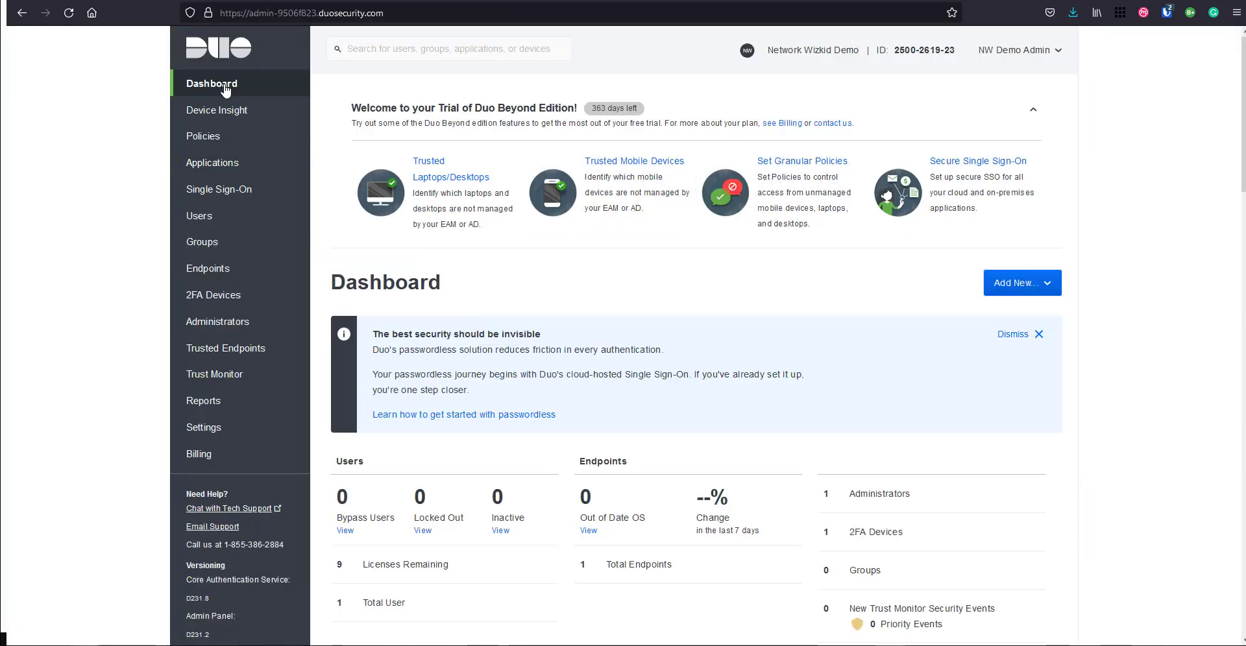
Sign in to the Duo admin panel using the saved vault login's email and password, and confirm identity with Duo Push.
left_click(225, 91)
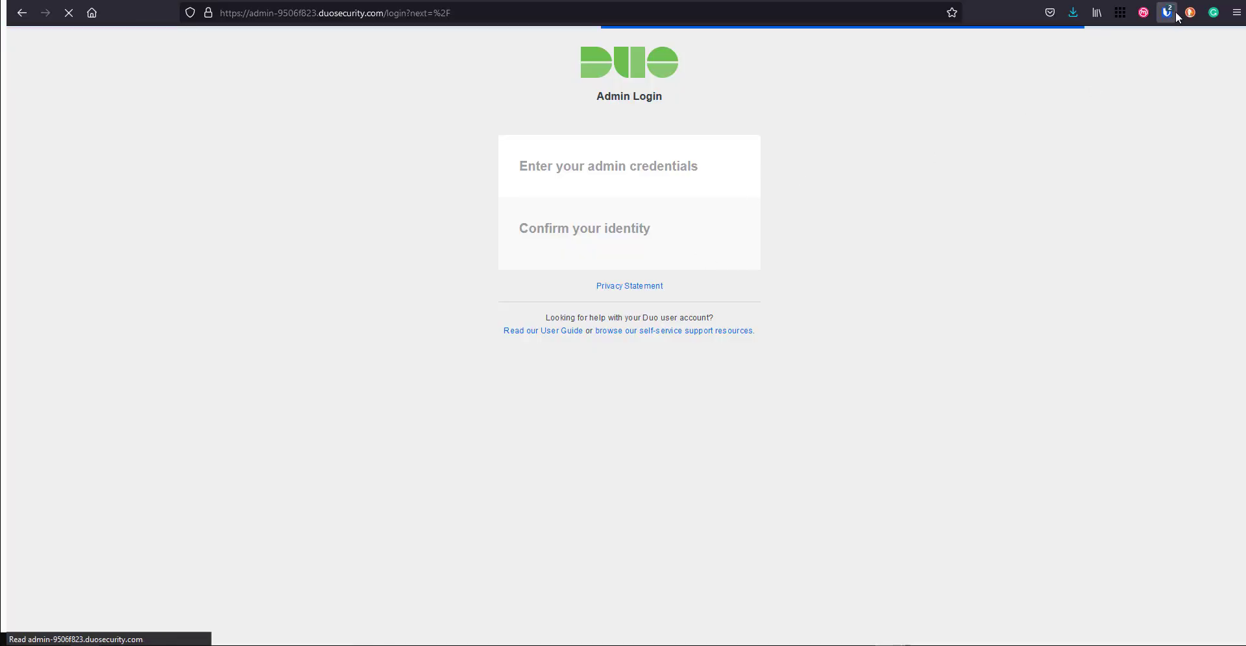
left_click(1175, 14)
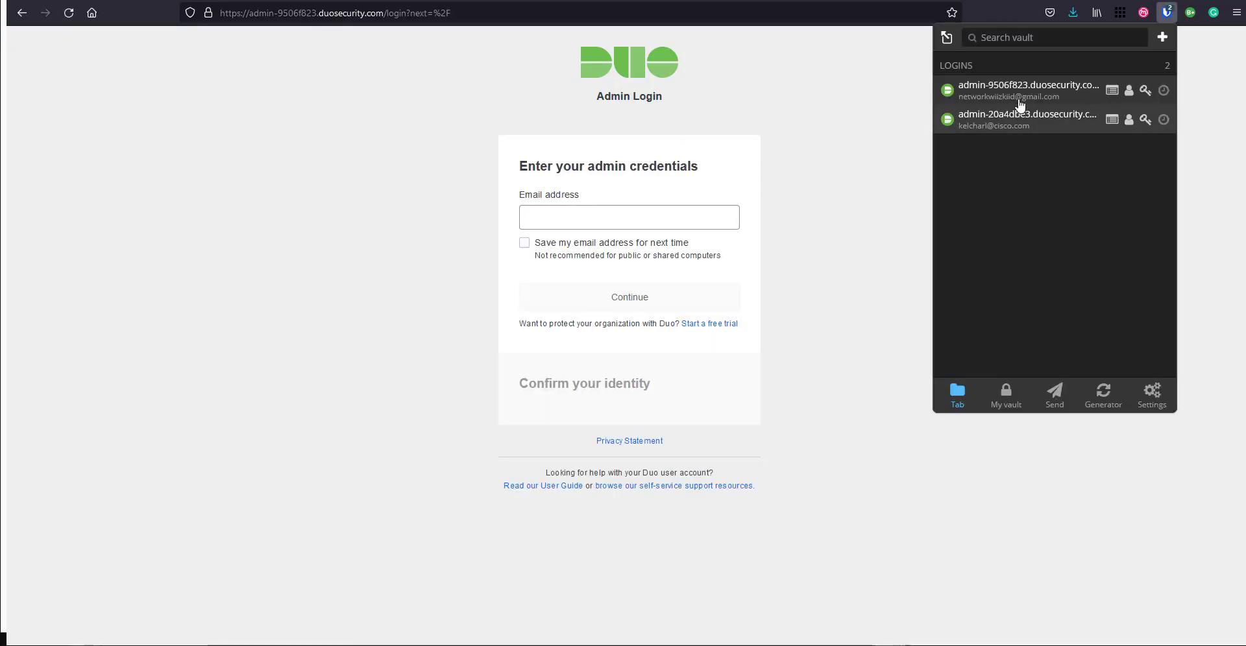
left_click(1018, 93)
left_click(584, 308)
left_click(589, 316)
left_click(616, 331)
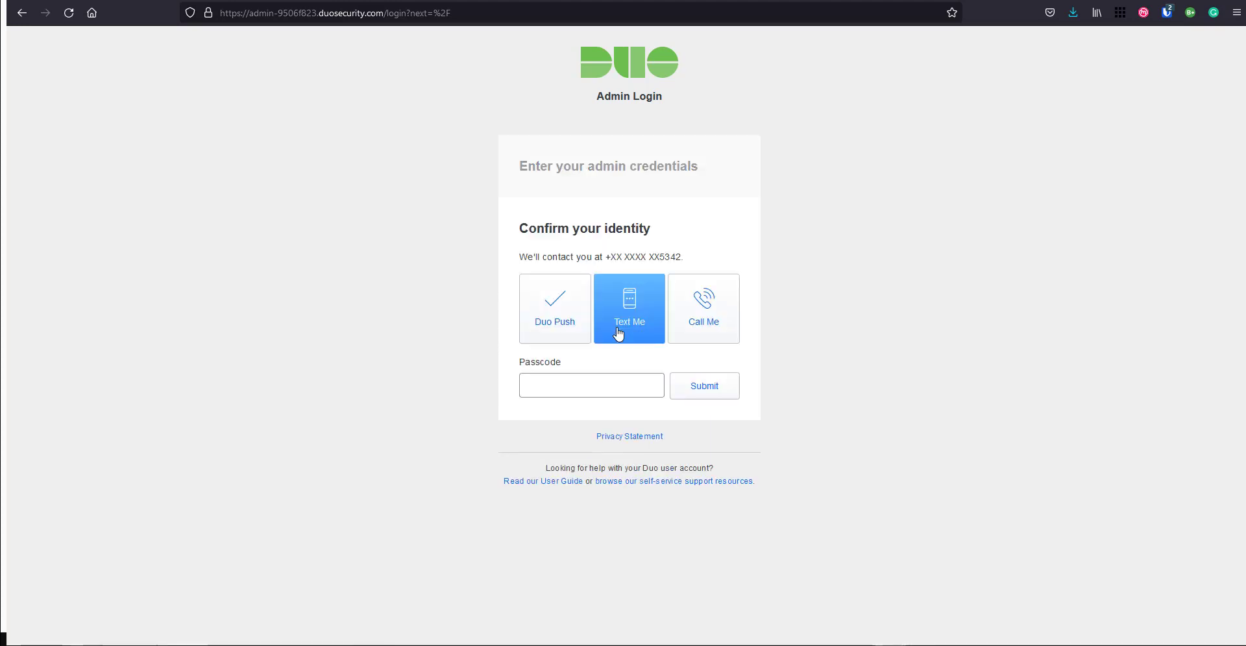
left_click(537, 327)
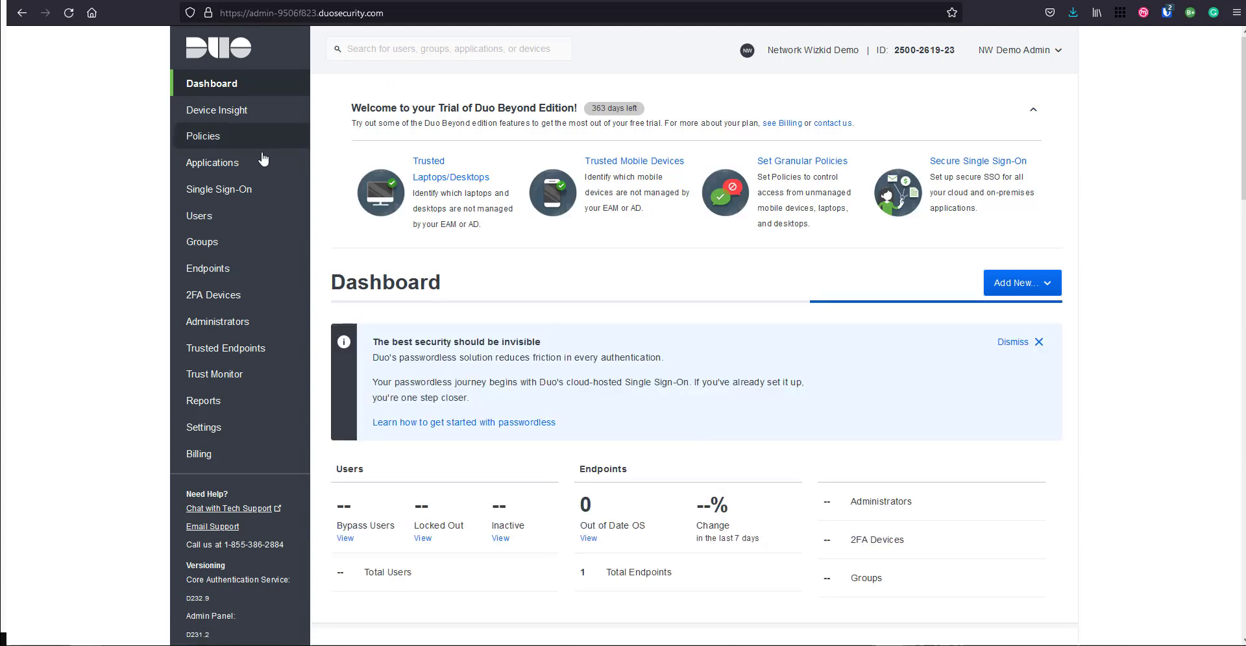
Open the RDP and WinLogon application and start editing its RDP/WinLogon Policy.
left_click(247, 165)
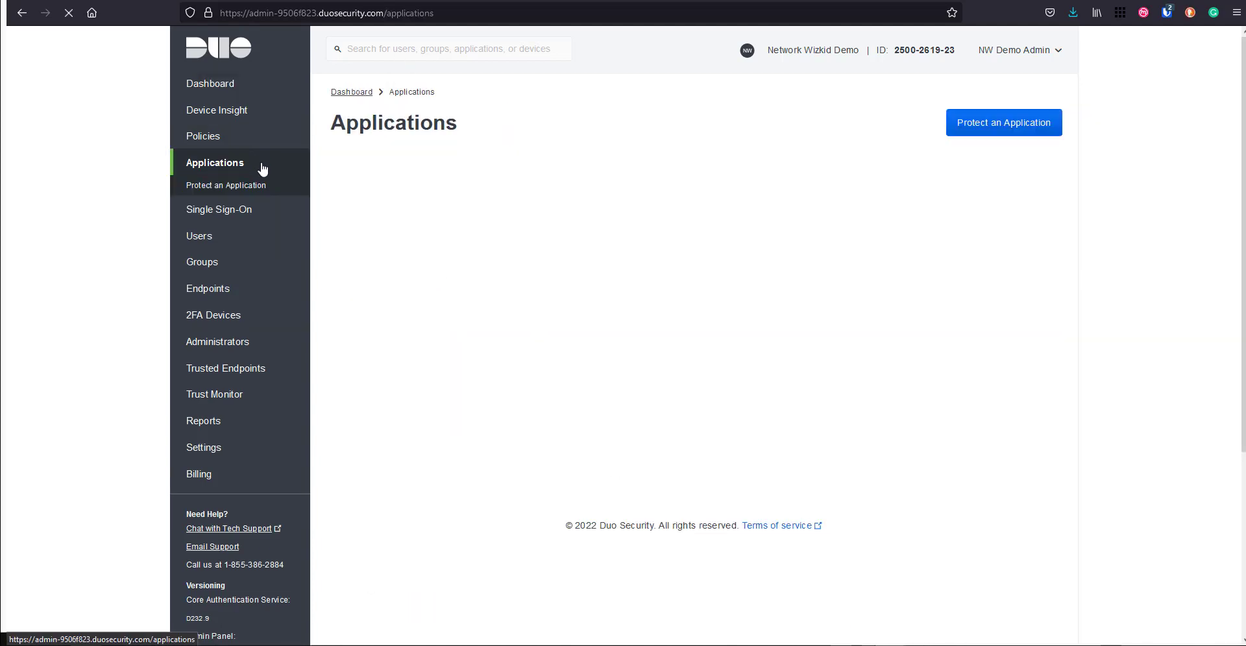
scroll(428, 347, "down", 2)
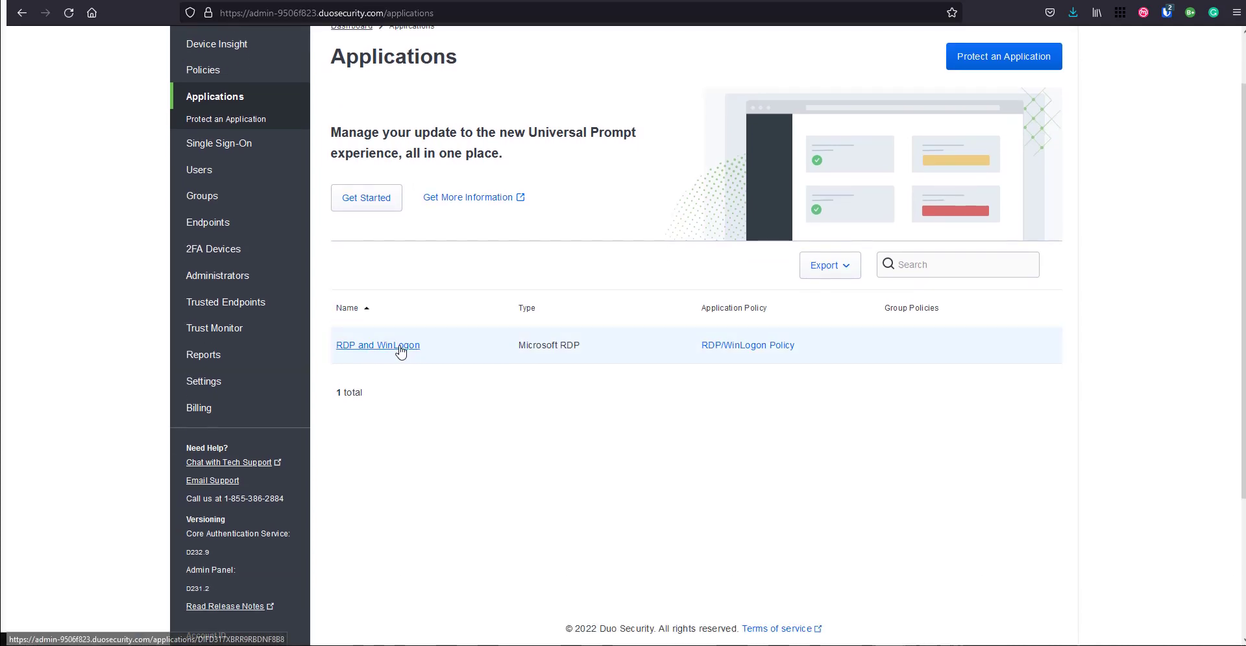
left_click(400, 347)
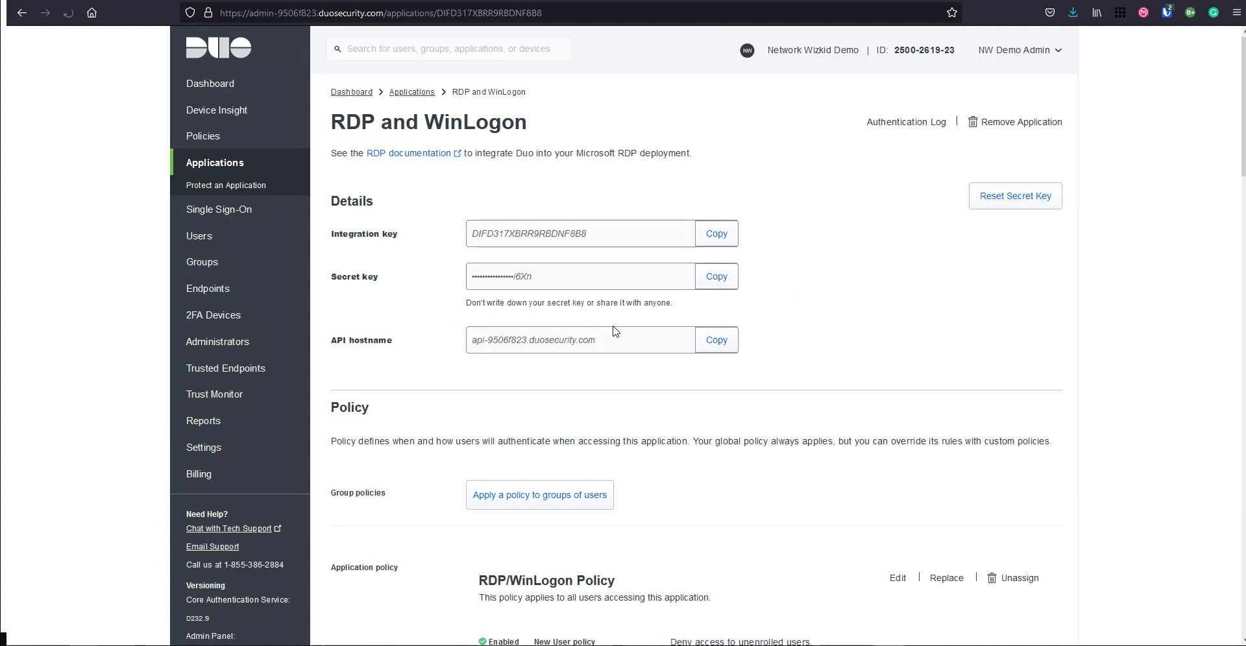
scroll(646, 209, "down", 2)
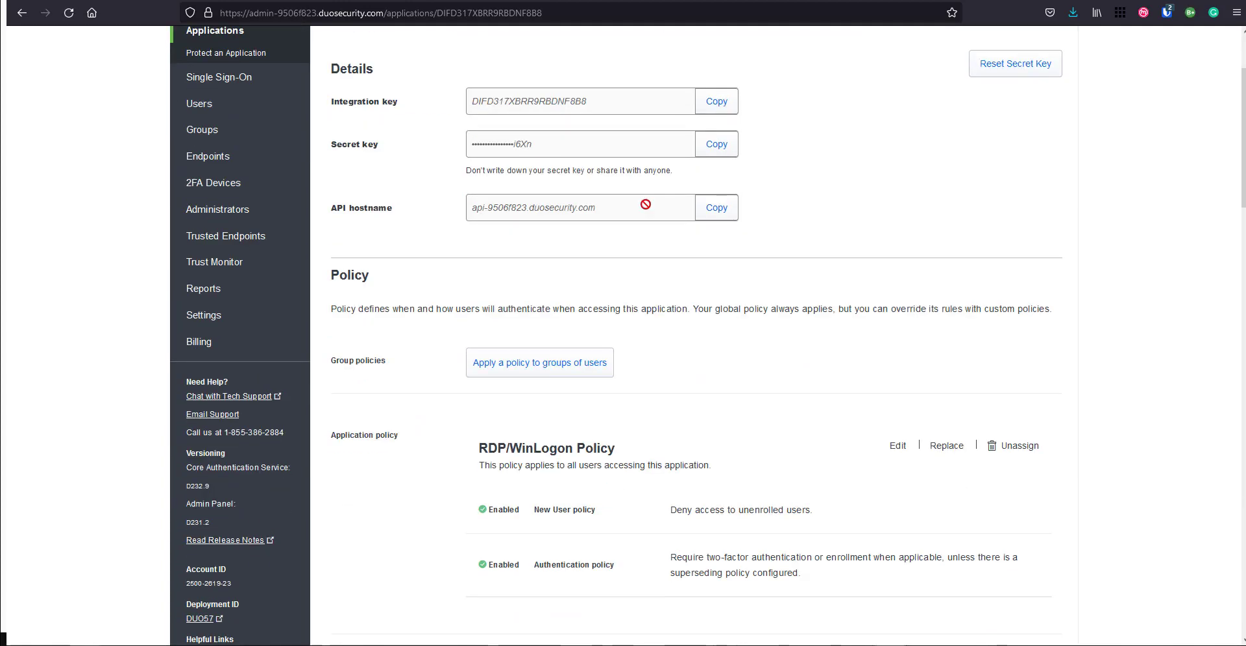
scroll(645, 214, "down", 2)
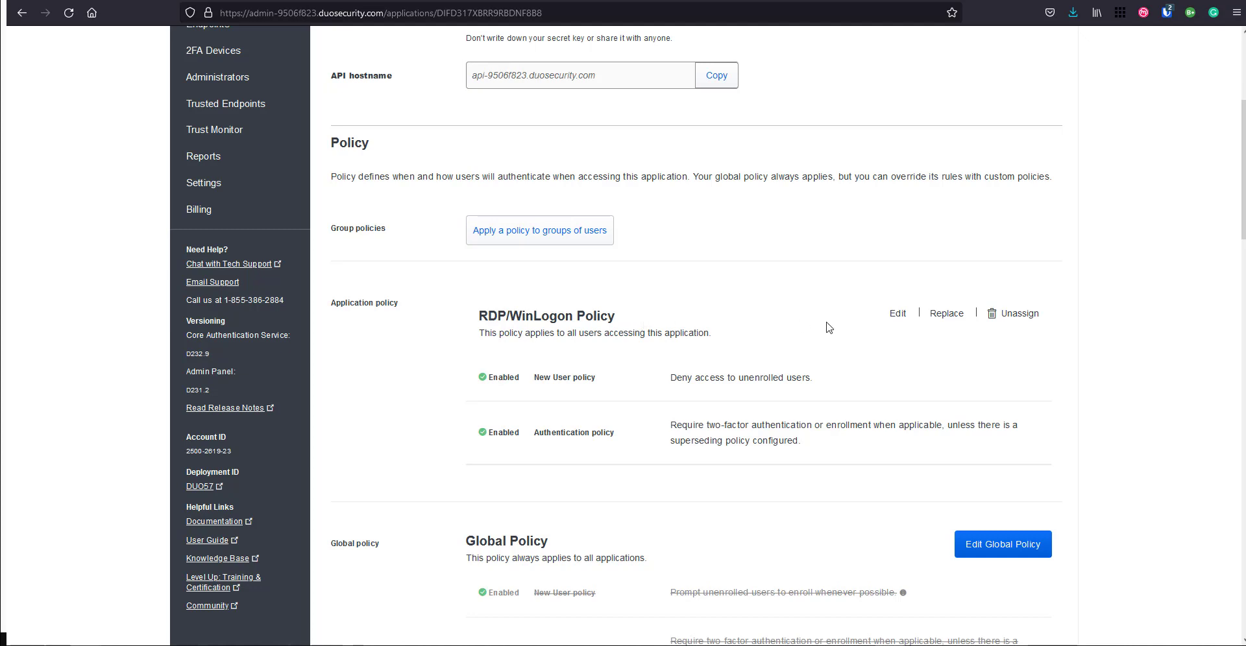
scroll(788, 346, "down", 1)
scroll(791, 345, "up", 1)
left_click(895, 314)
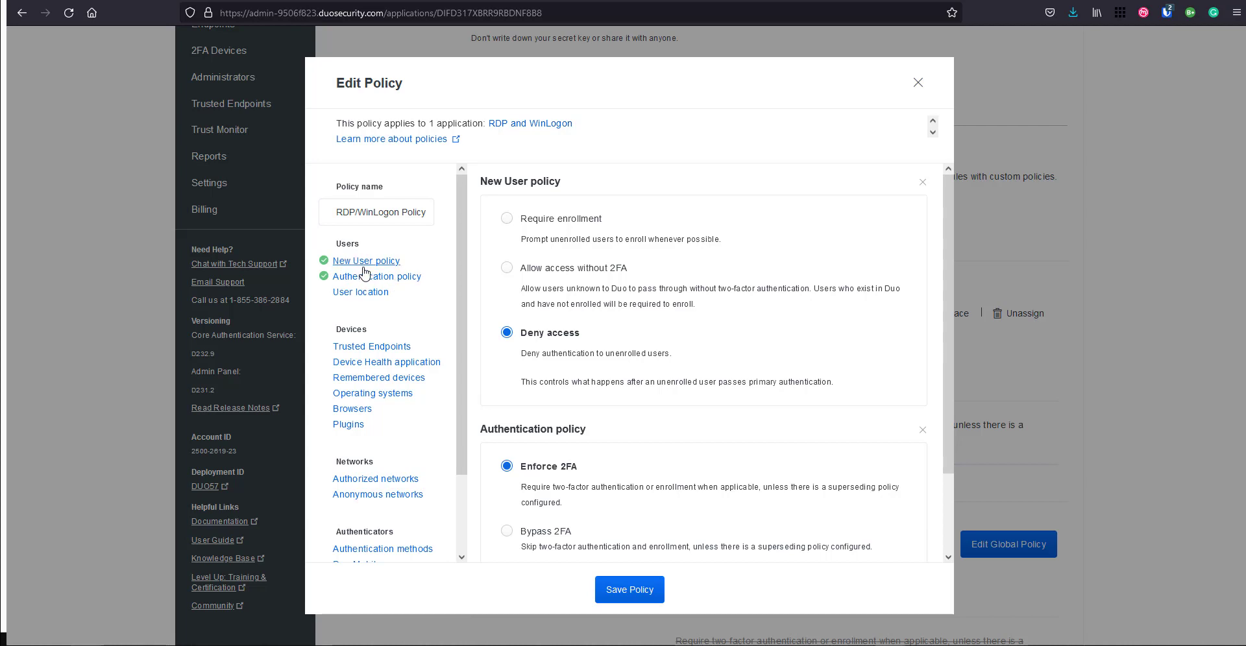
Add the Remembered devices section to the policy and enable remembering devices for Windows Logon.
scroll(410, 276, "down", 2)
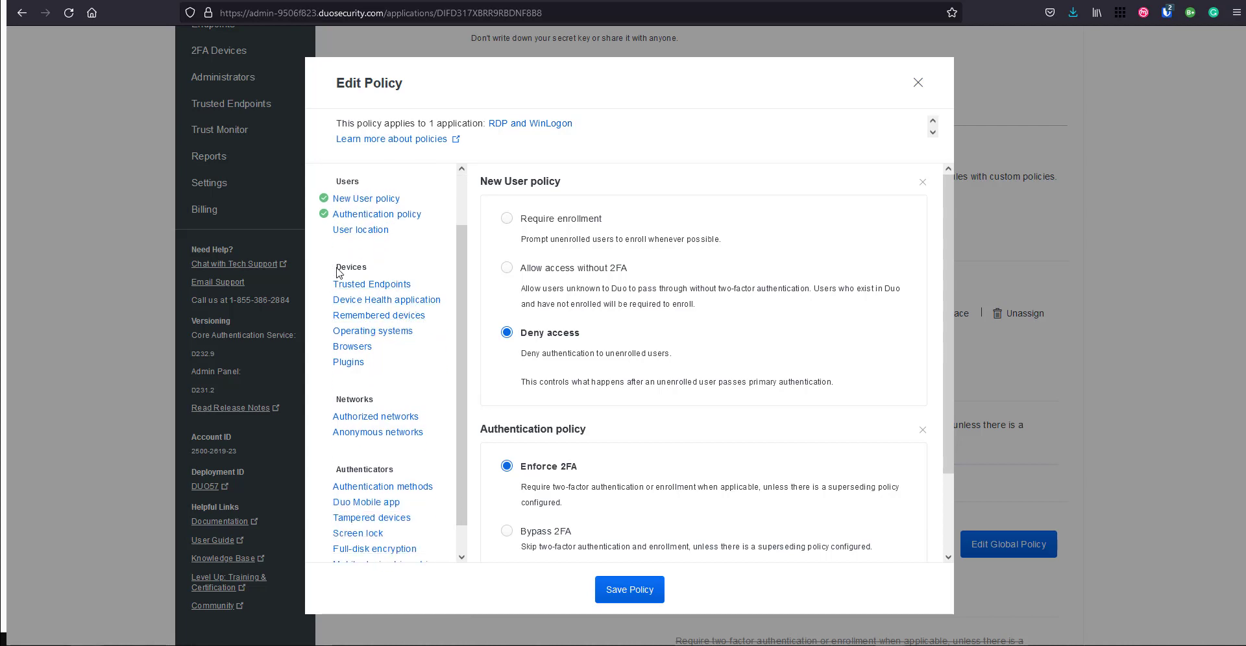
left_click(397, 318)
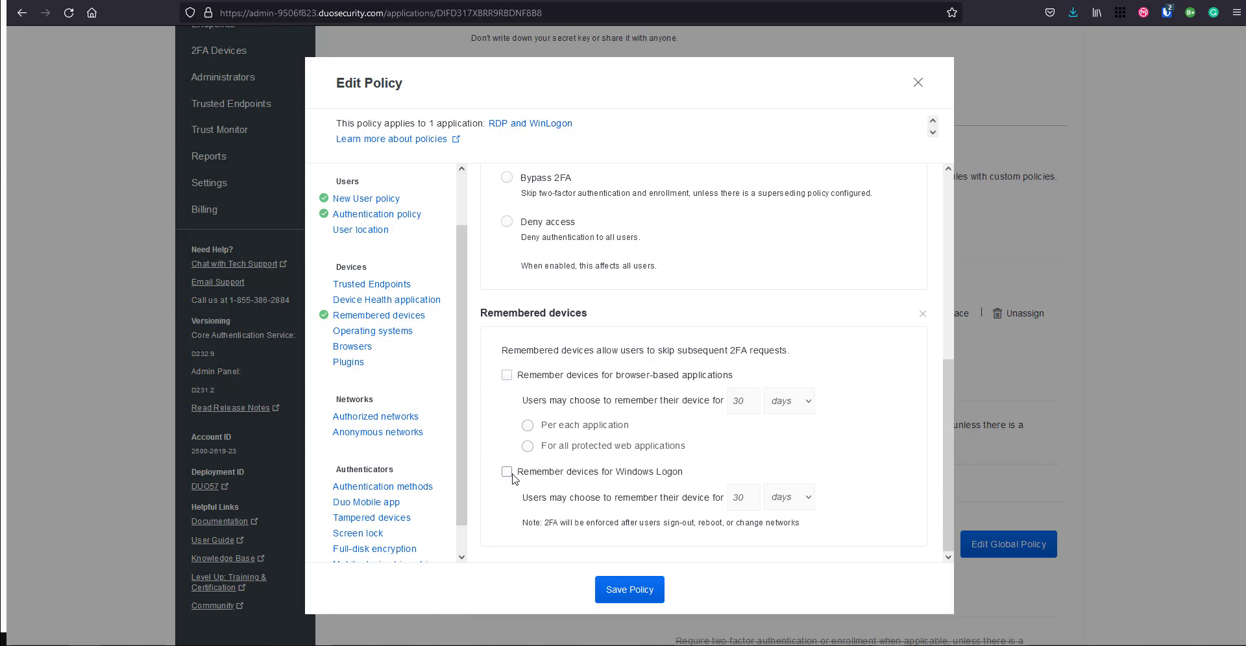
left_click(508, 475)
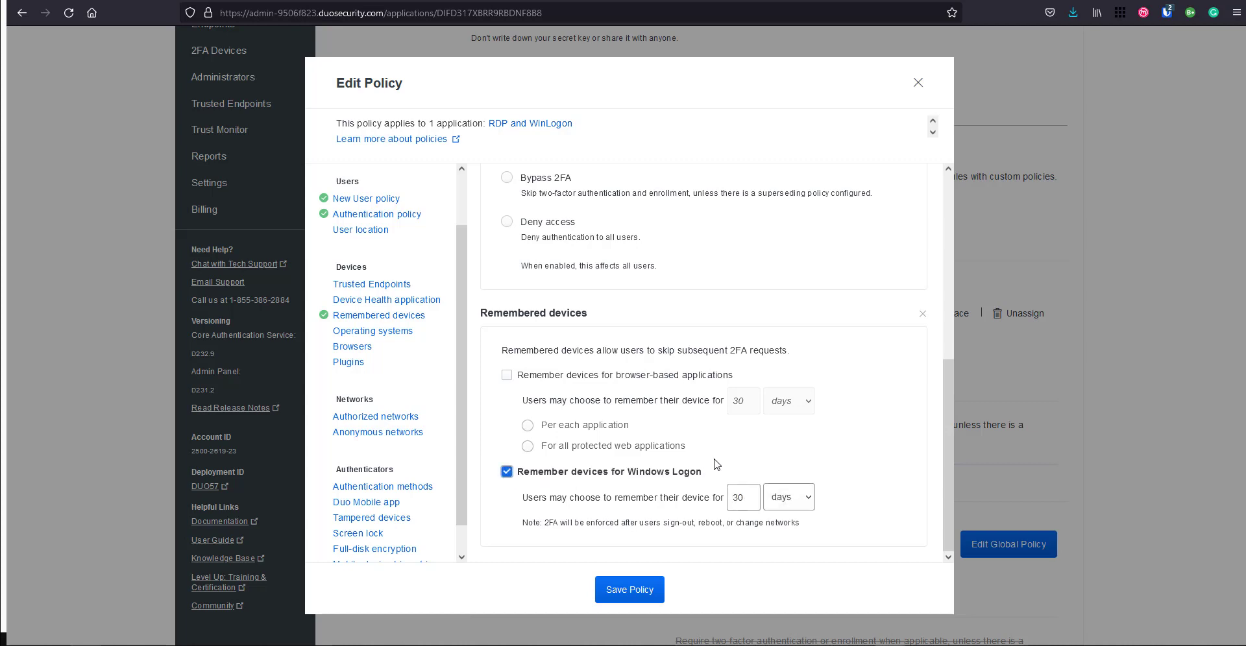
Set the duration for remembering Windows Logon devices to 8 hours.
left_click(787, 499)
left_click(782, 503)
left_click_drag(754, 499, 680, 495)
left_click(783, 500)
left_click(782, 536)
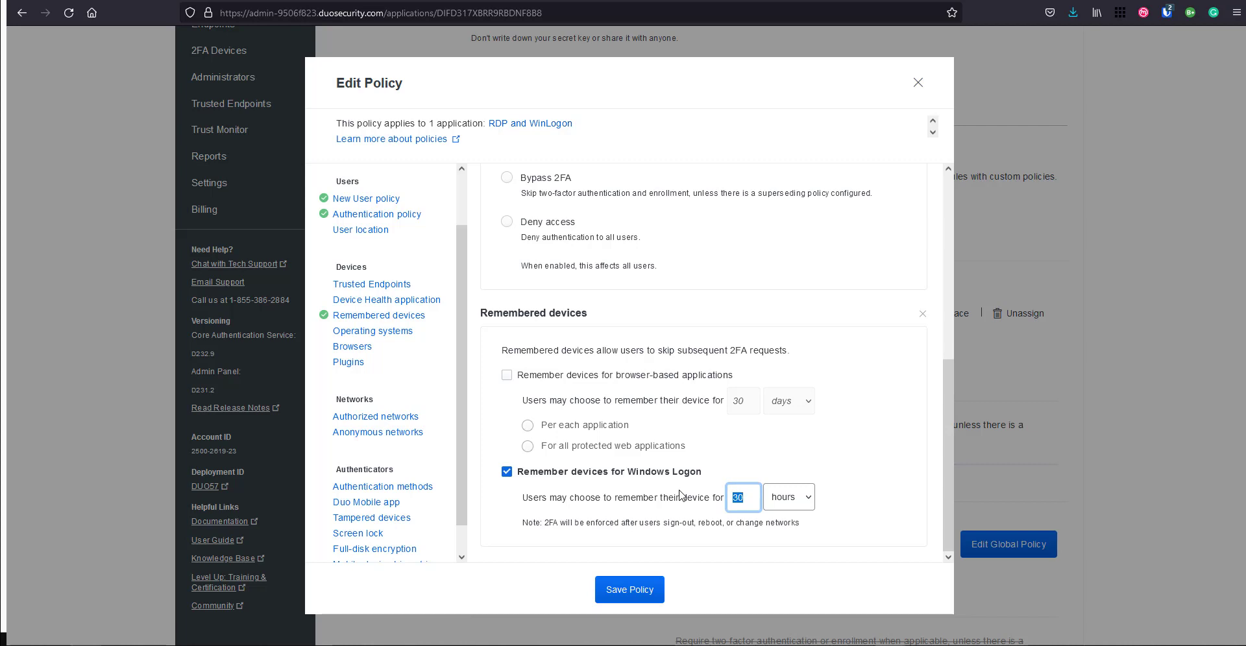
type("8")
Toggle Remember devices for Windows Logon off and back on, and save the policy.
left_click(737, 476)
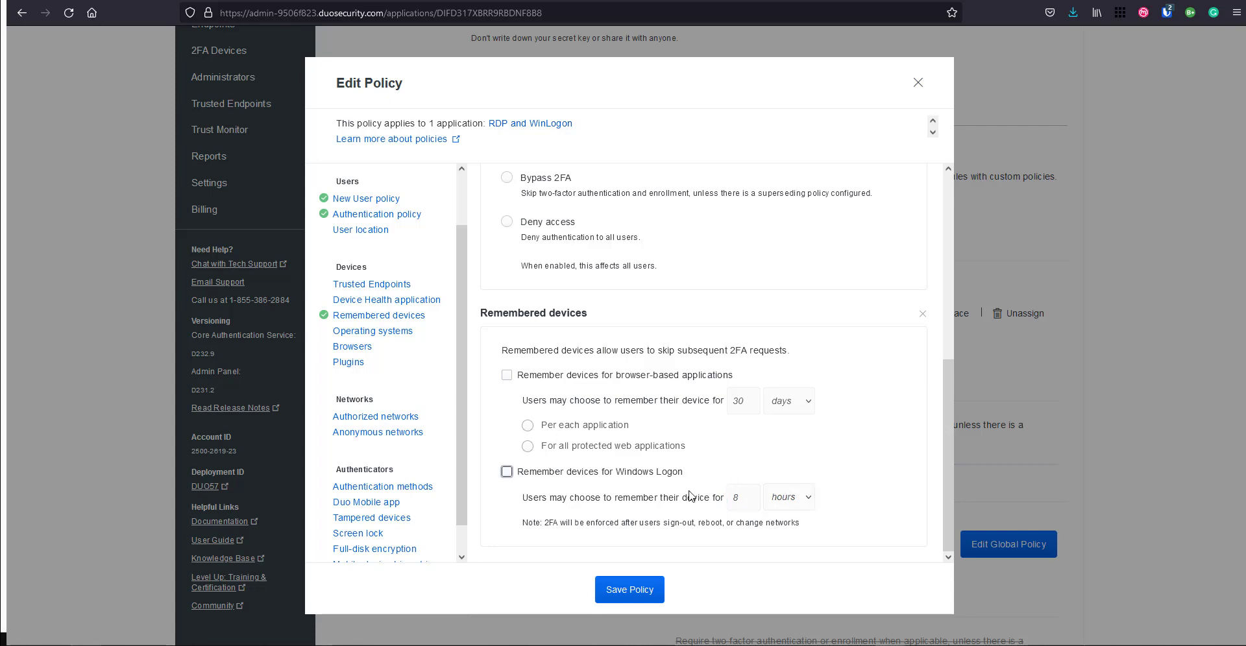
left_click(619, 475)
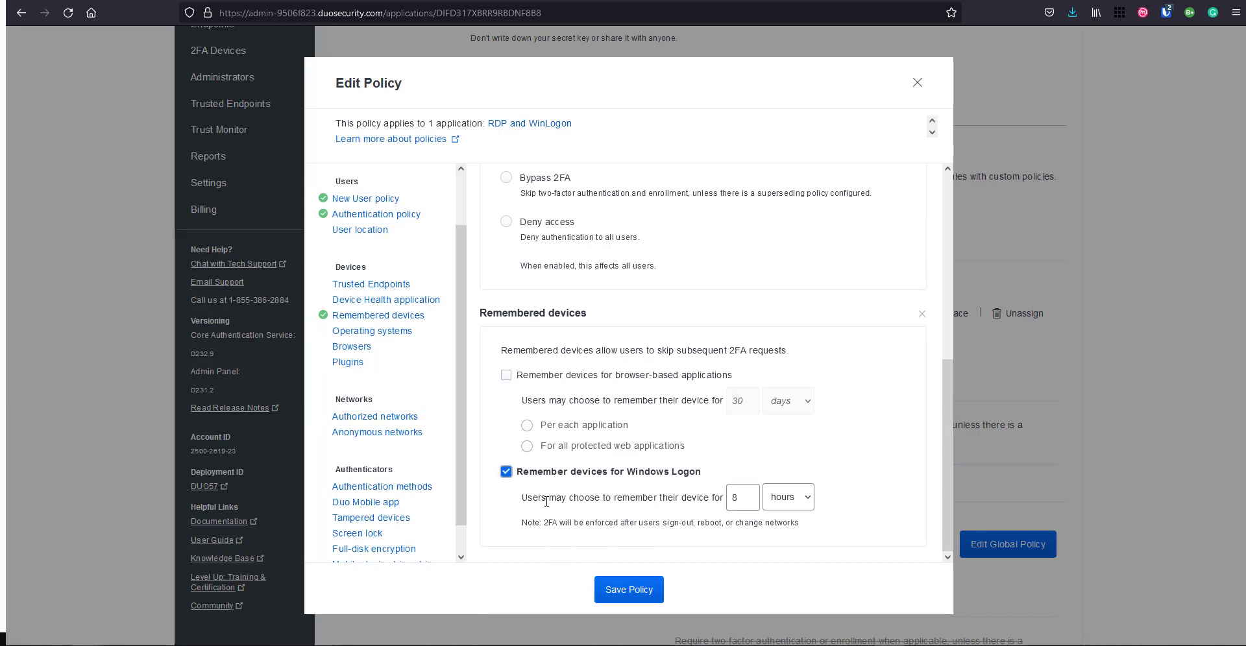
left_click(634, 597)
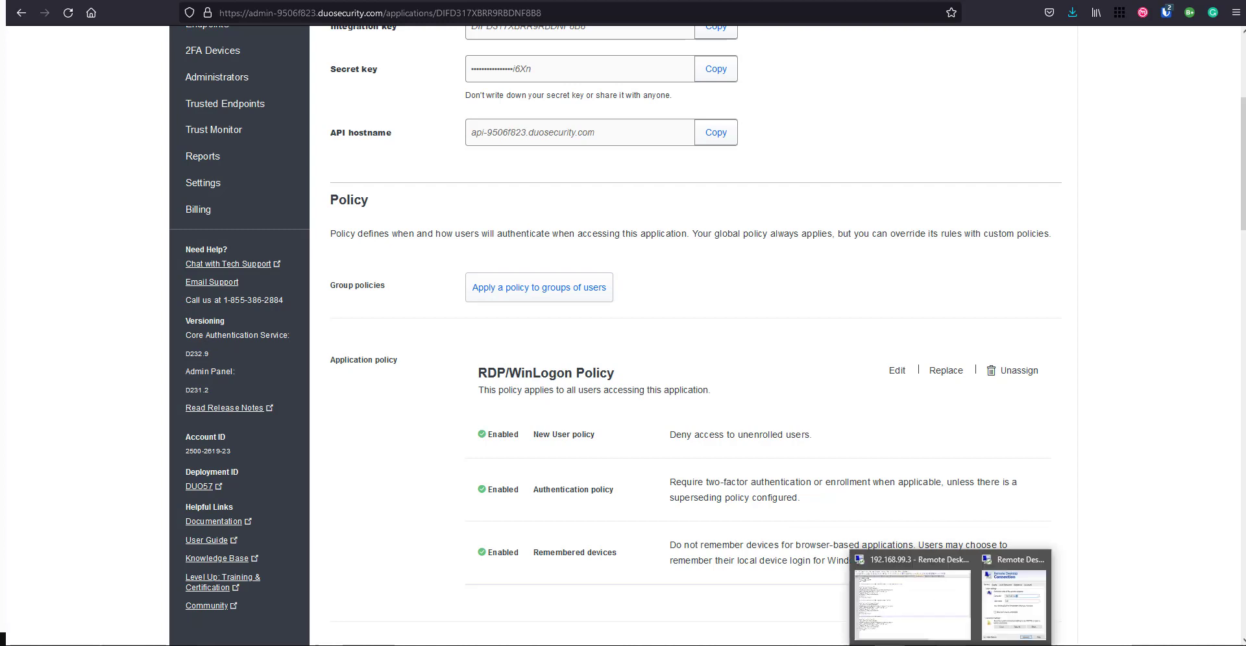
Connect by Remote Desktop to 192.168.99.133 with the win10-lab account password, check the Duo prompt's options, and cancel the authentication.
right_click(950, 645)
left_click(929, 332)
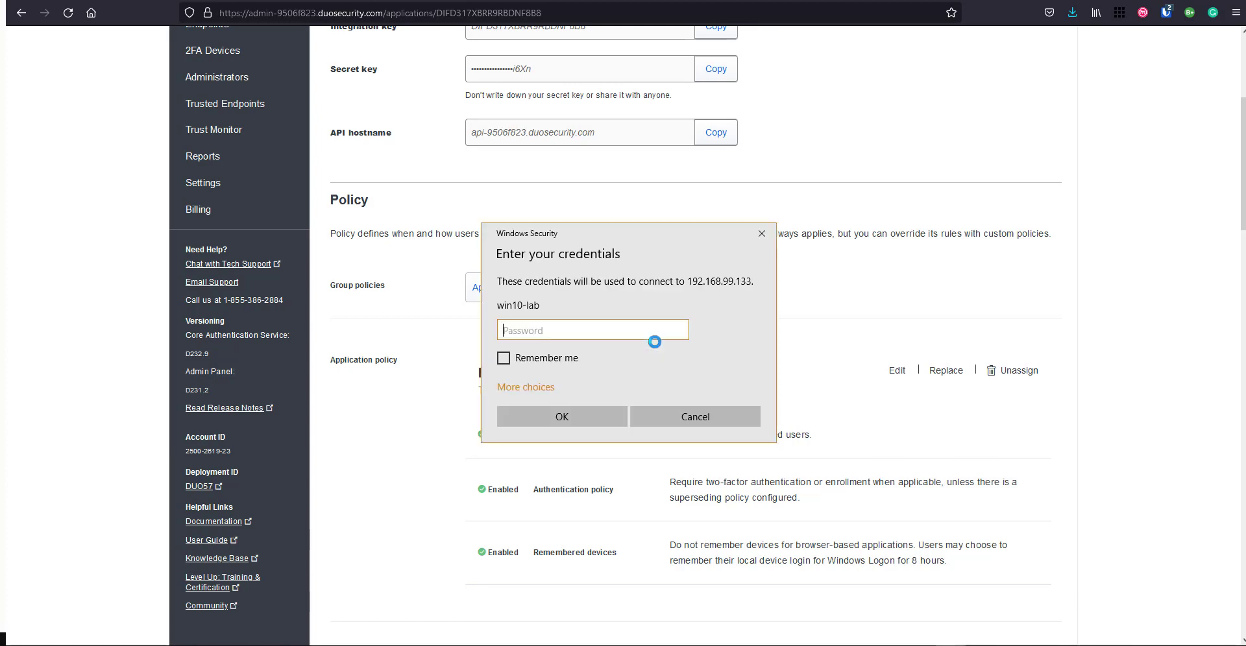
type("•••••")
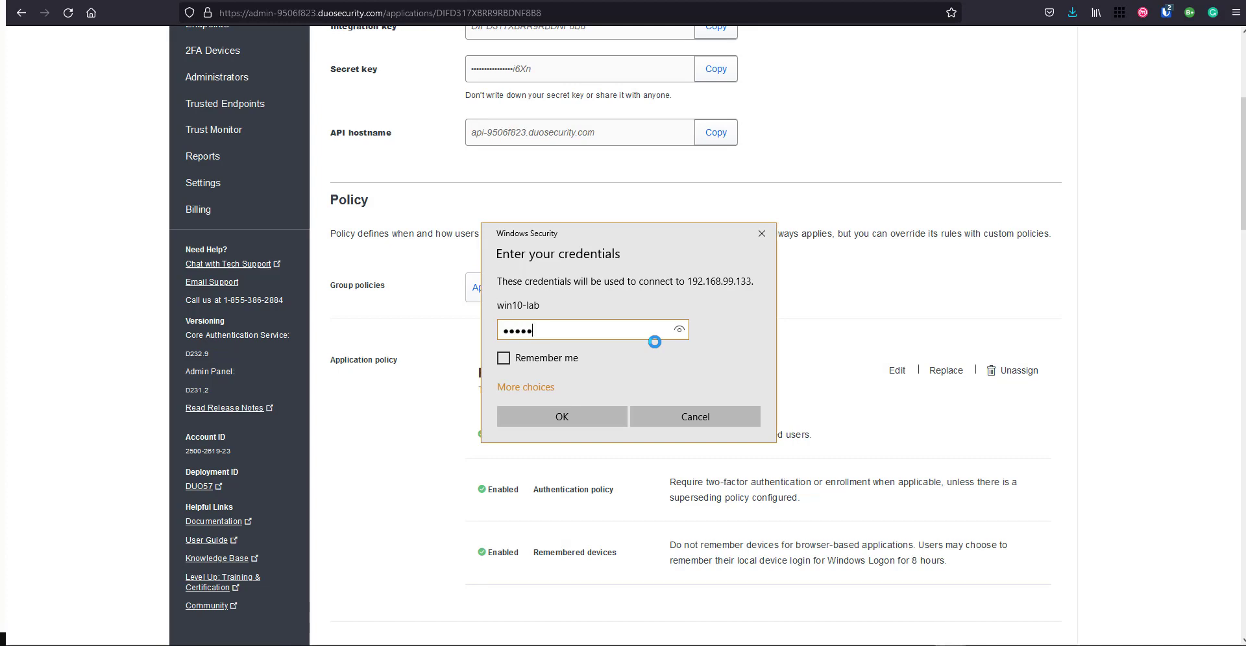
left_click(599, 414)
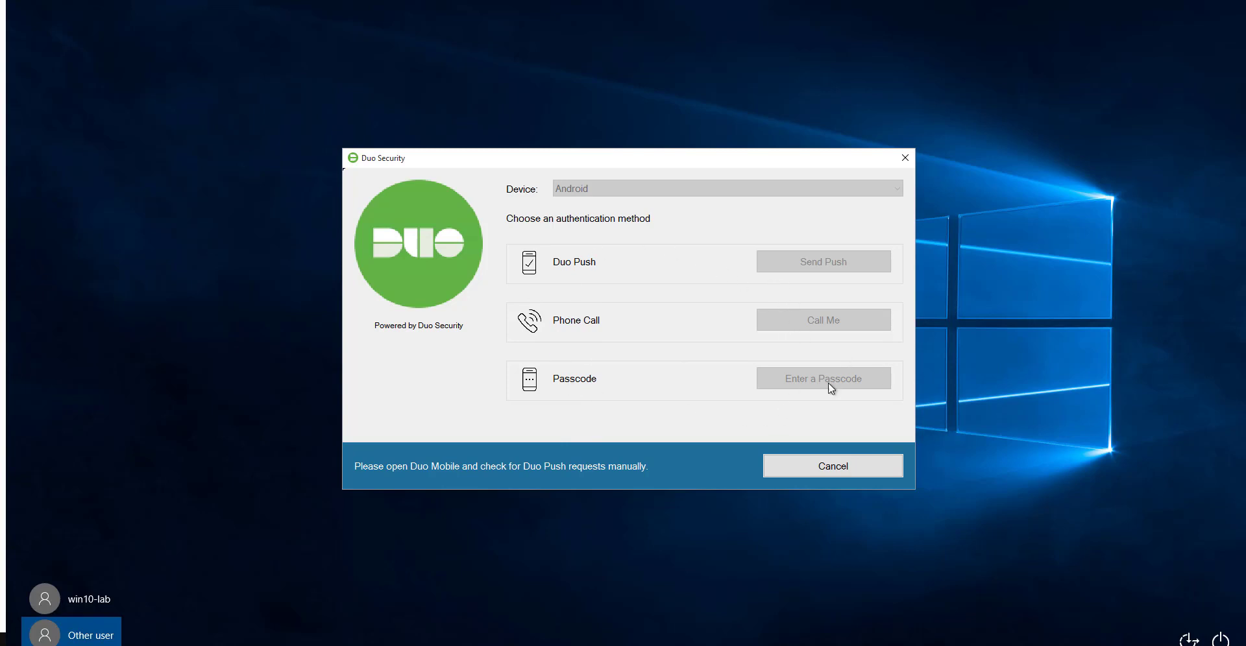
left_click(828, 472)
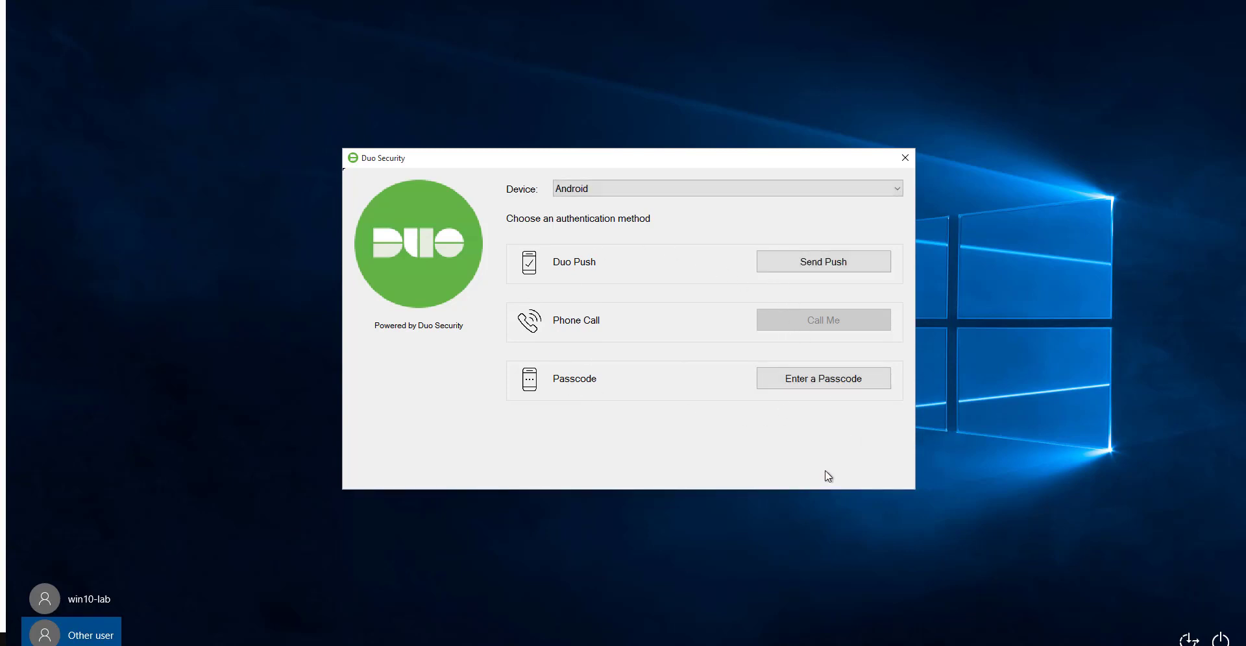
left_click(904, 159)
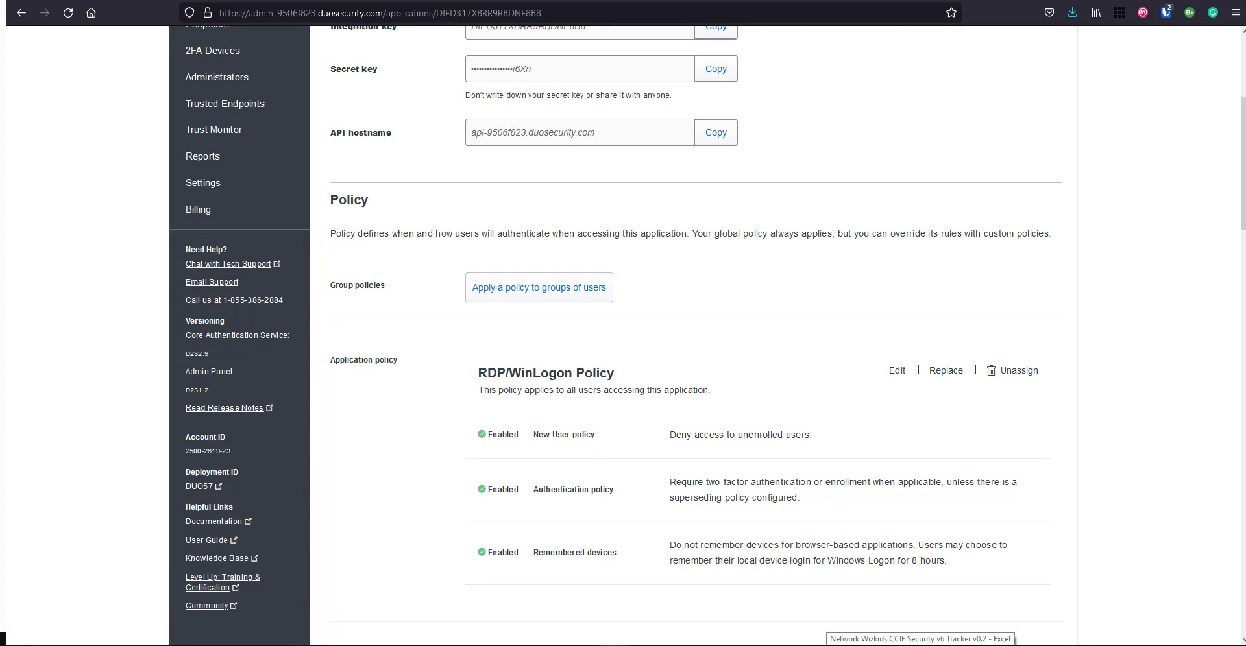
Log on to the Win10-HL-002 console with the win10-lab account password and select Remember me for 8 hours in the Duo prompt.
mouse_move(619, 642)
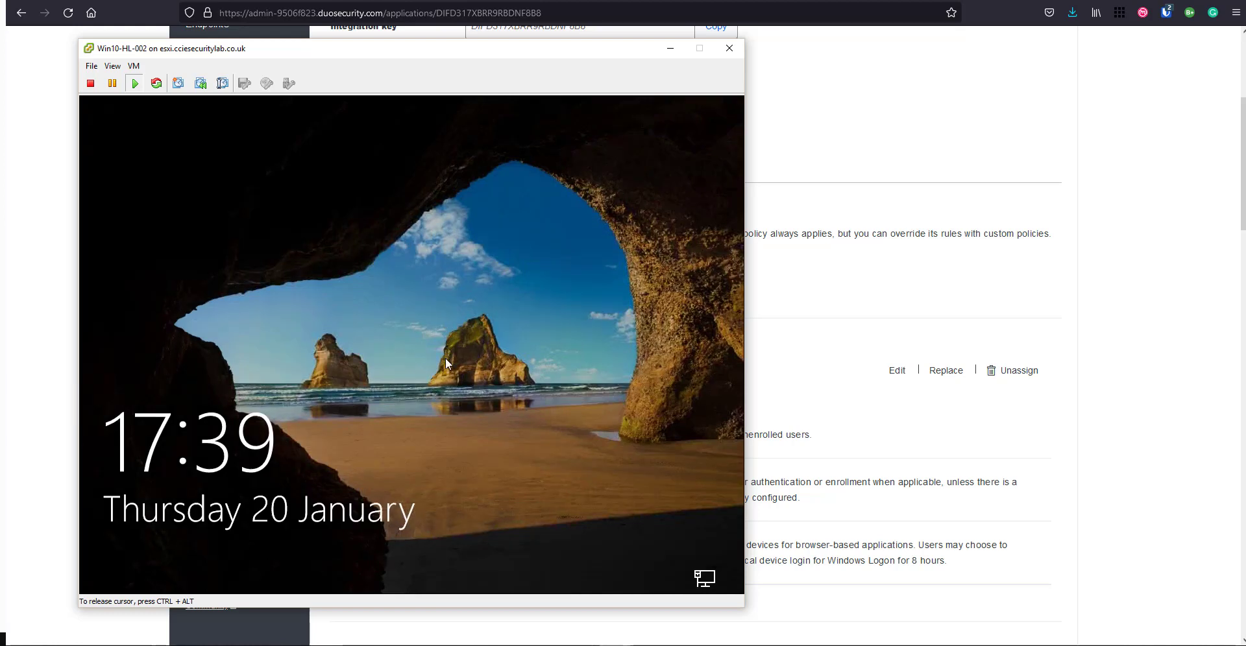
left_click(446, 363)
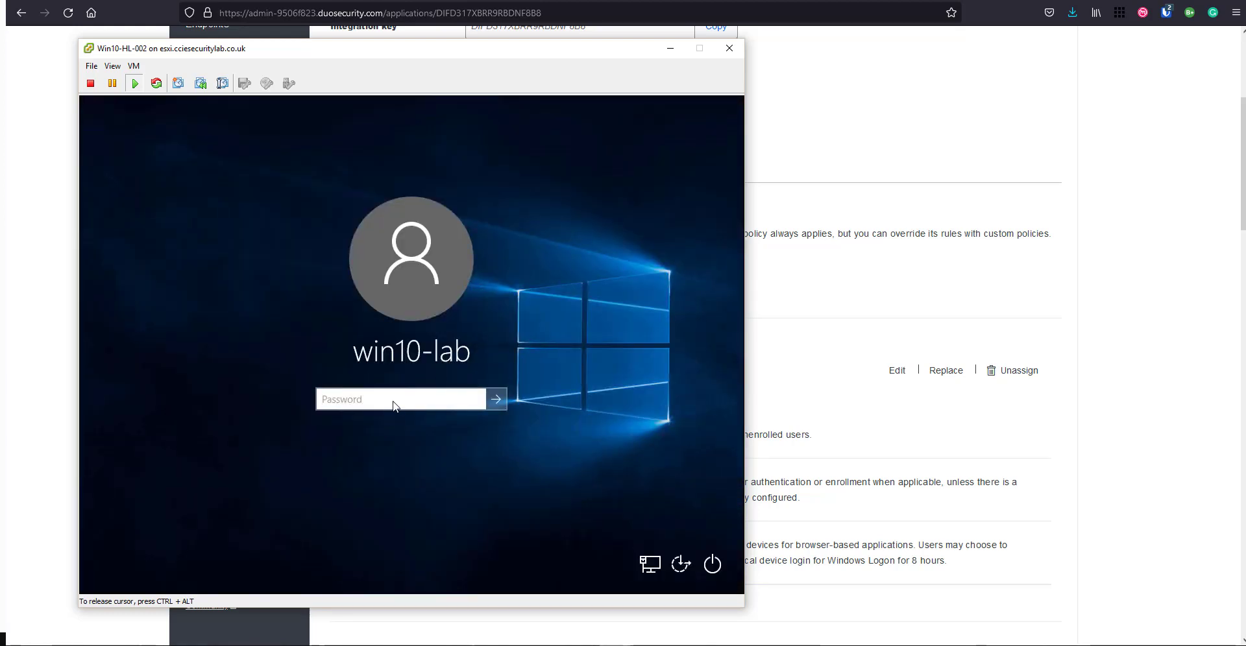
type("•••••••")
key("Return")
left_click(496, 400)
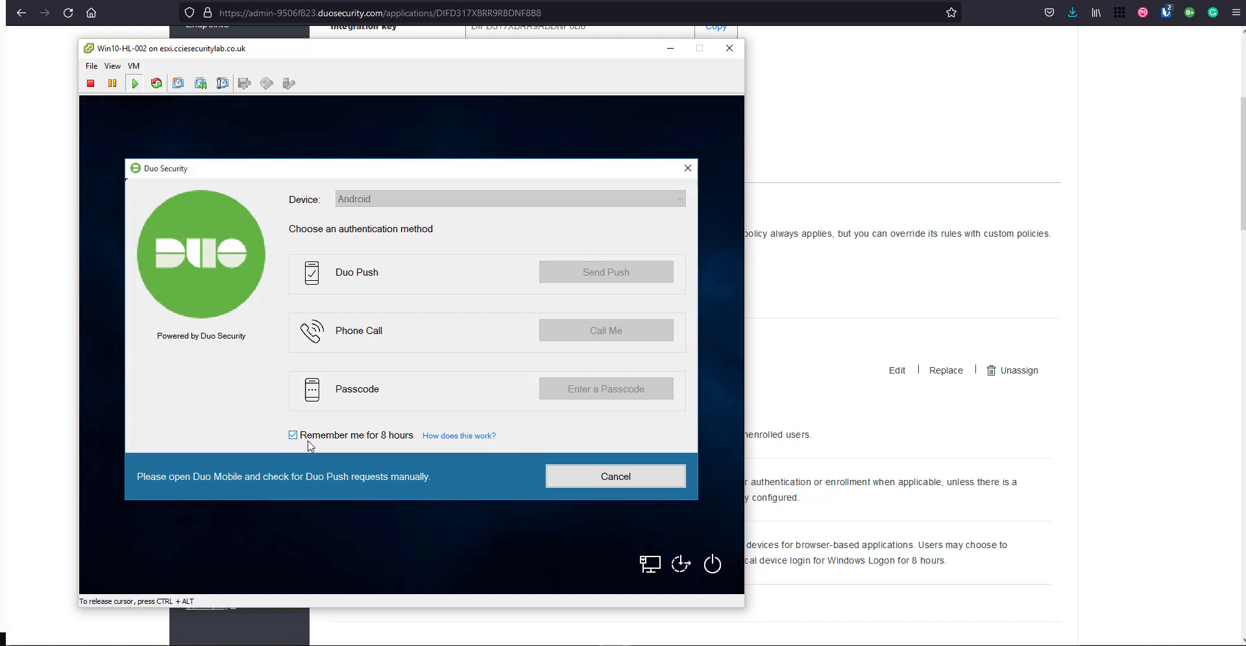
left_click(296, 437)
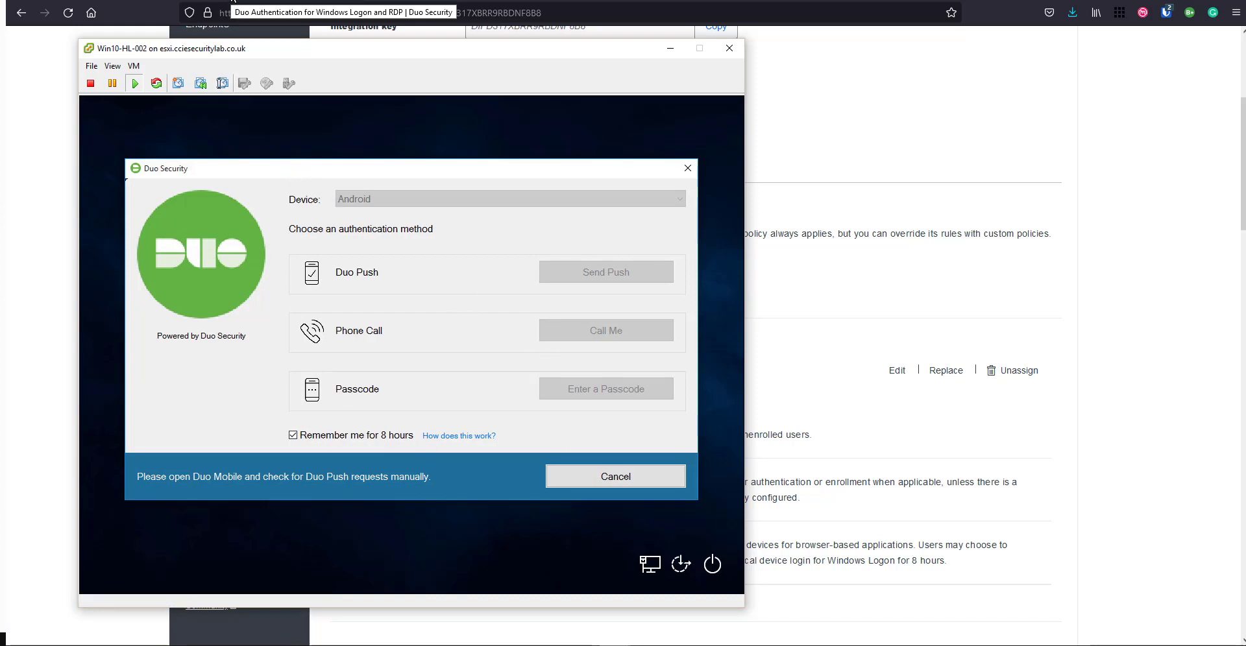
Return to the Duo documentation and review the conditions and setup notes for remembered devices on Windows Logon.
left_click(232, 2)
left_click(232, 2)
scroll(822, 400, "down", 3)
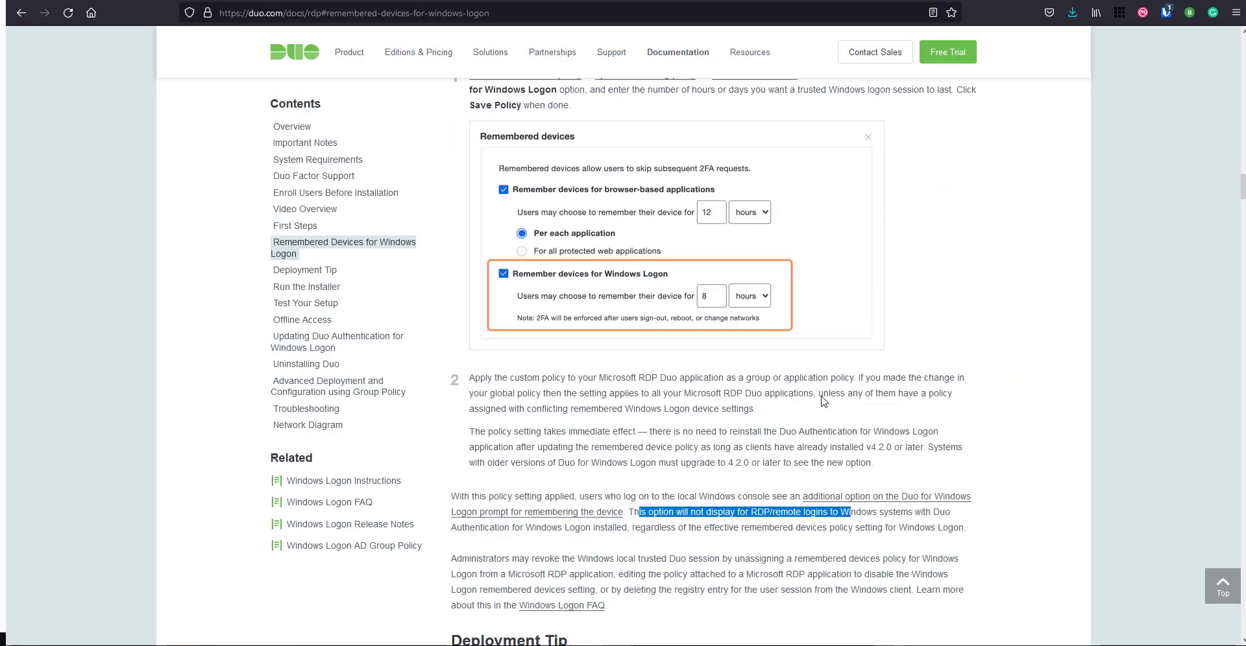
scroll(822, 401, "down", 3)
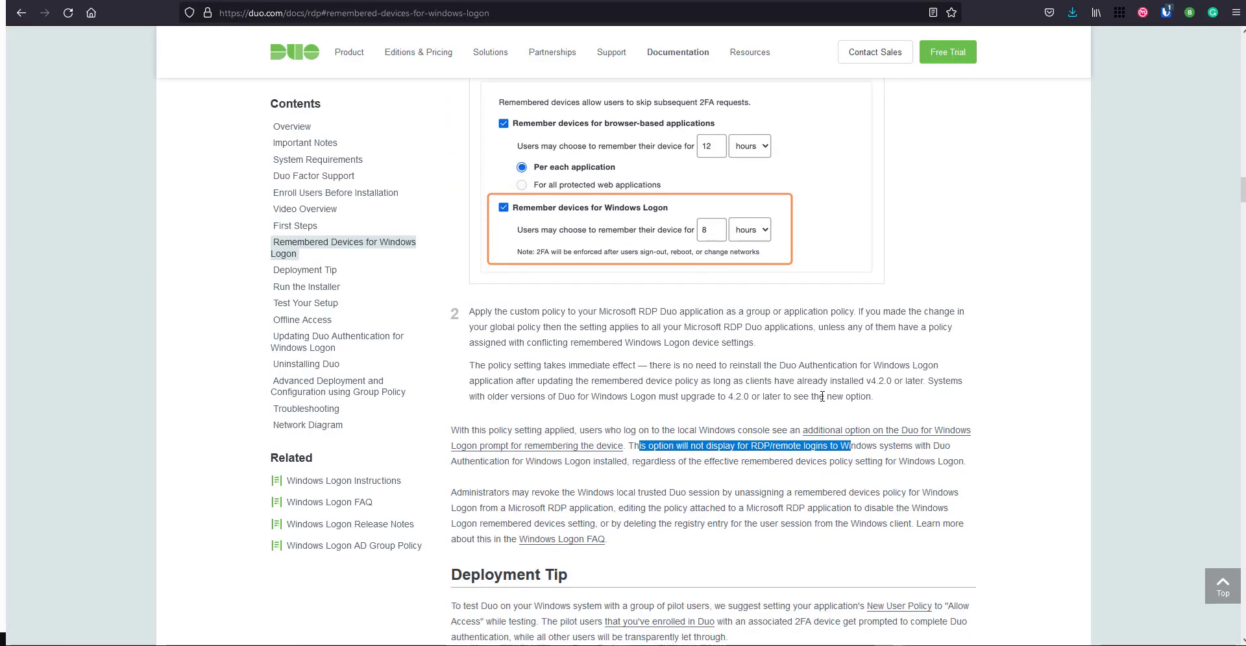
scroll(822, 397, "up", 3)
scroll(822, 397, "up", 3)
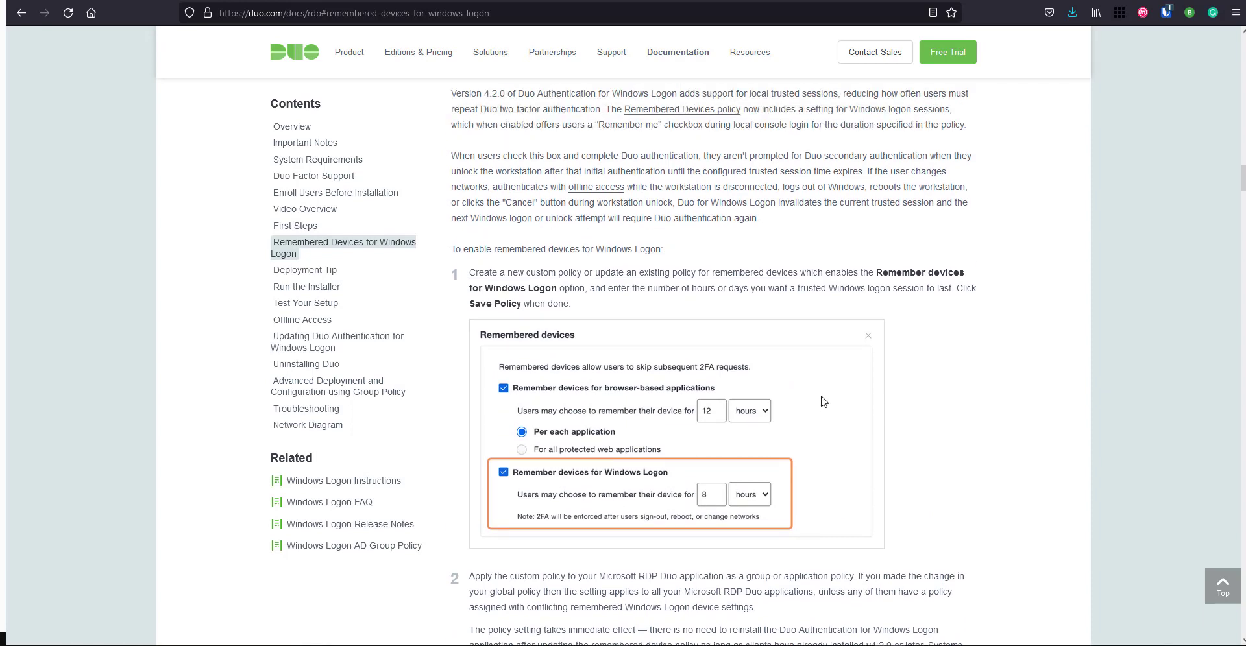
Examine the passage on which user actions end a trusted Windows Logon session, and the policy setup steps that follow it.
scroll(822, 401, "up", 1)
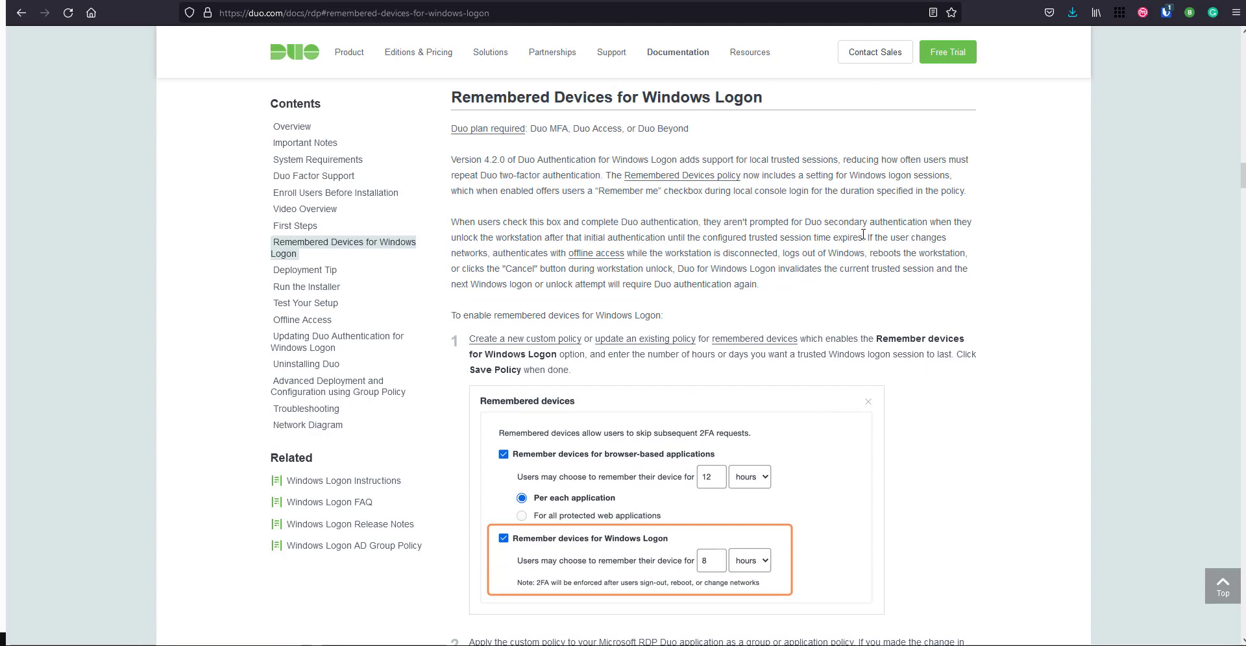
left_click_drag(867, 236, 977, 247)
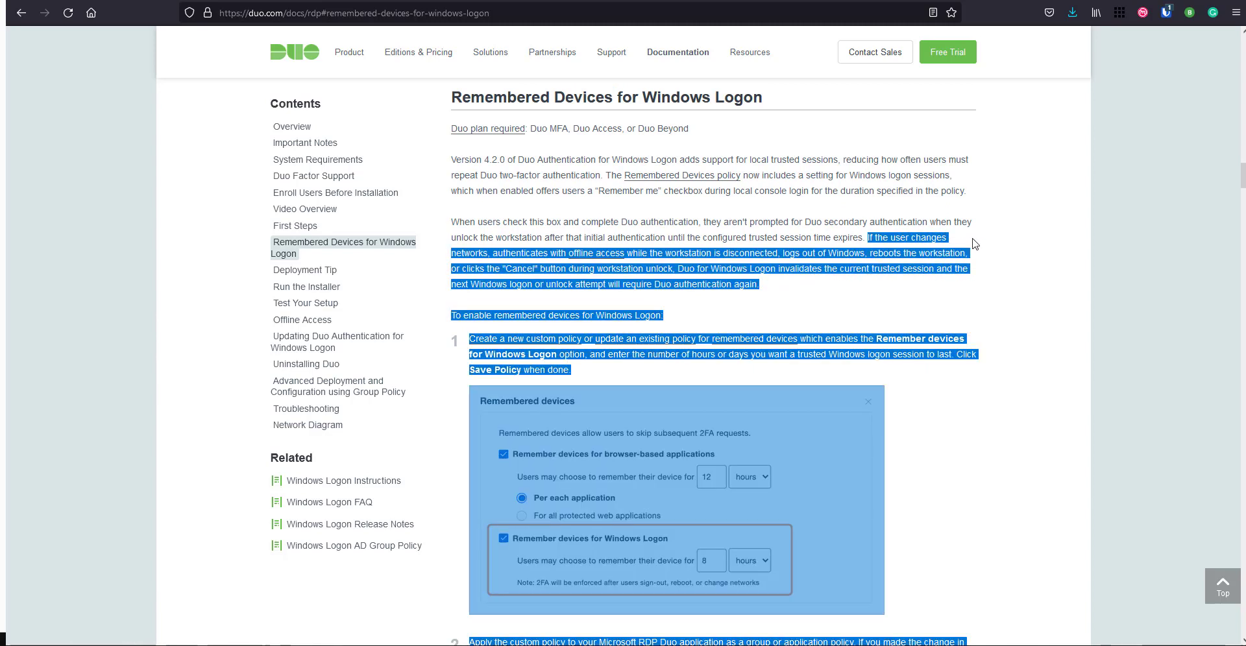
left_click_drag(965, 242, 947, 235)
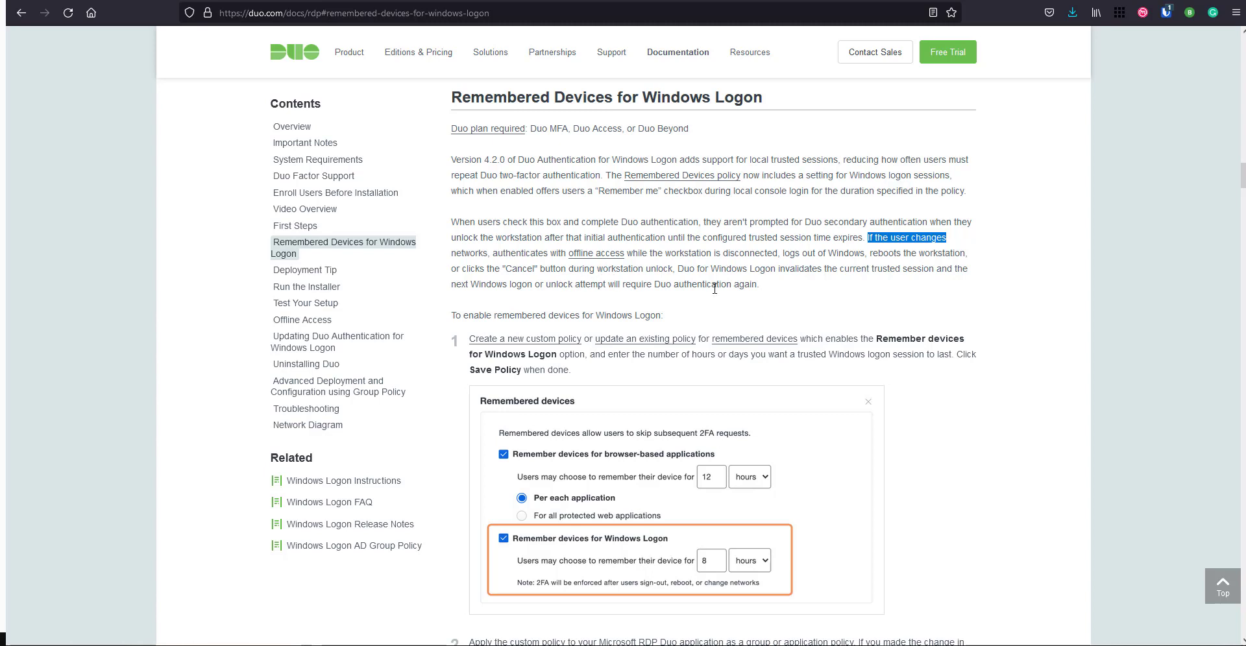
left_click(760, 284)
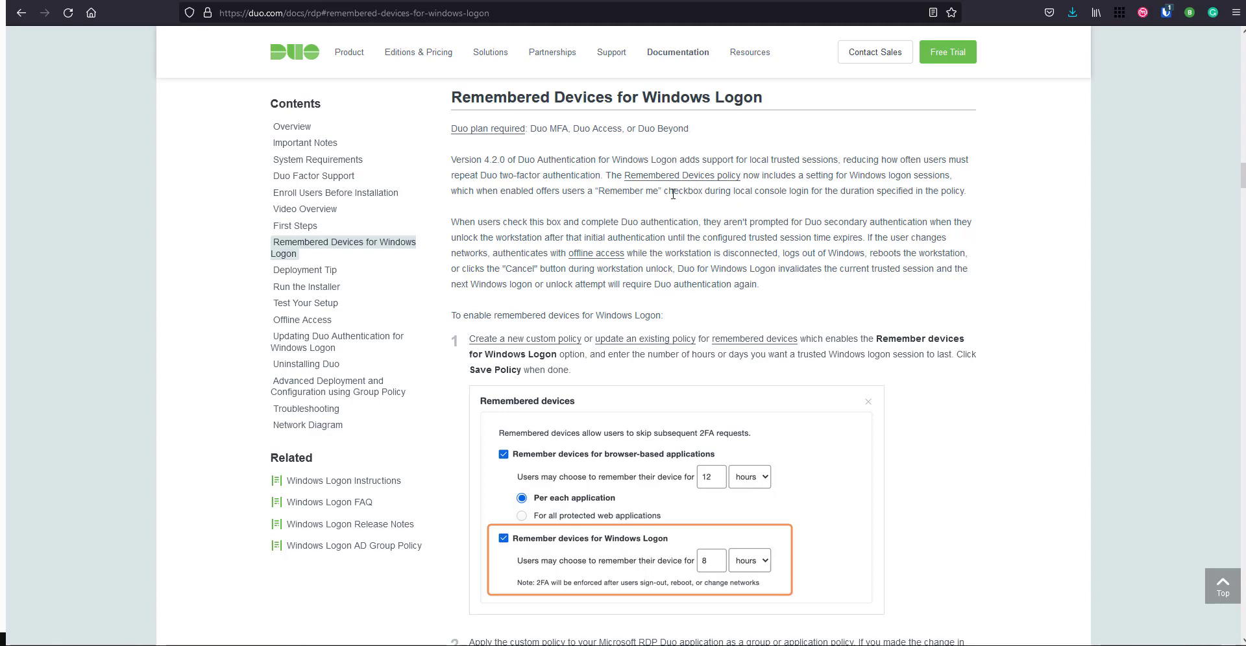
scroll(673, 194, "down", 3)
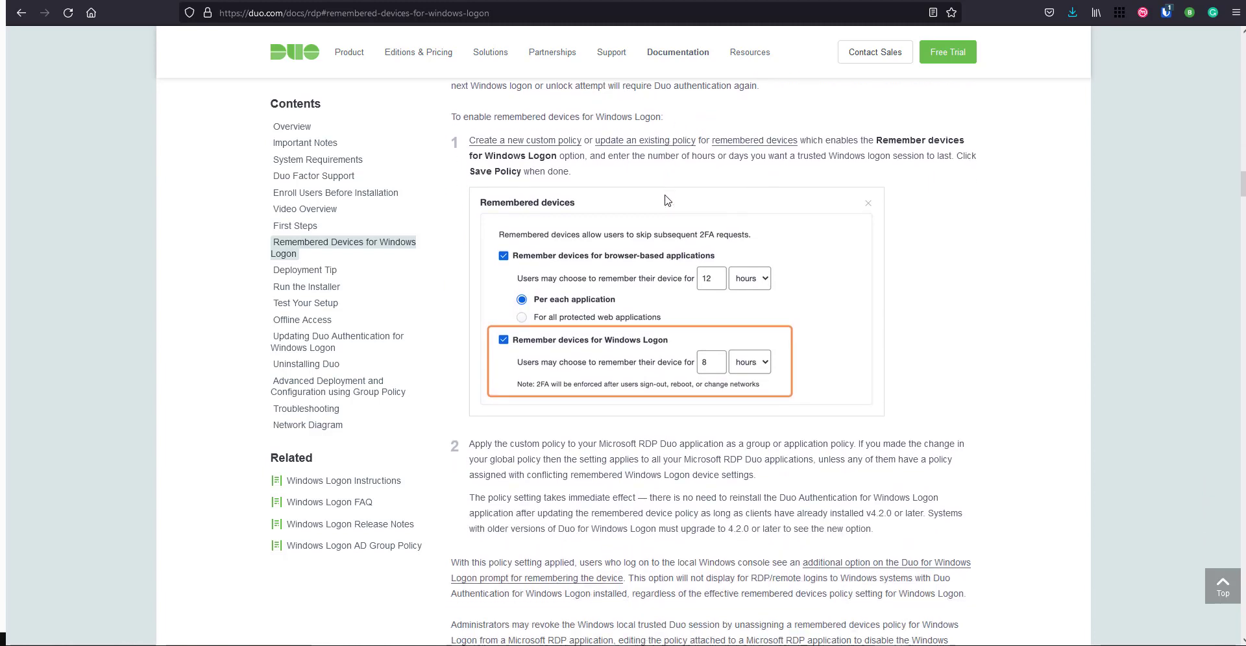
scroll(668, 201, "down", 1)
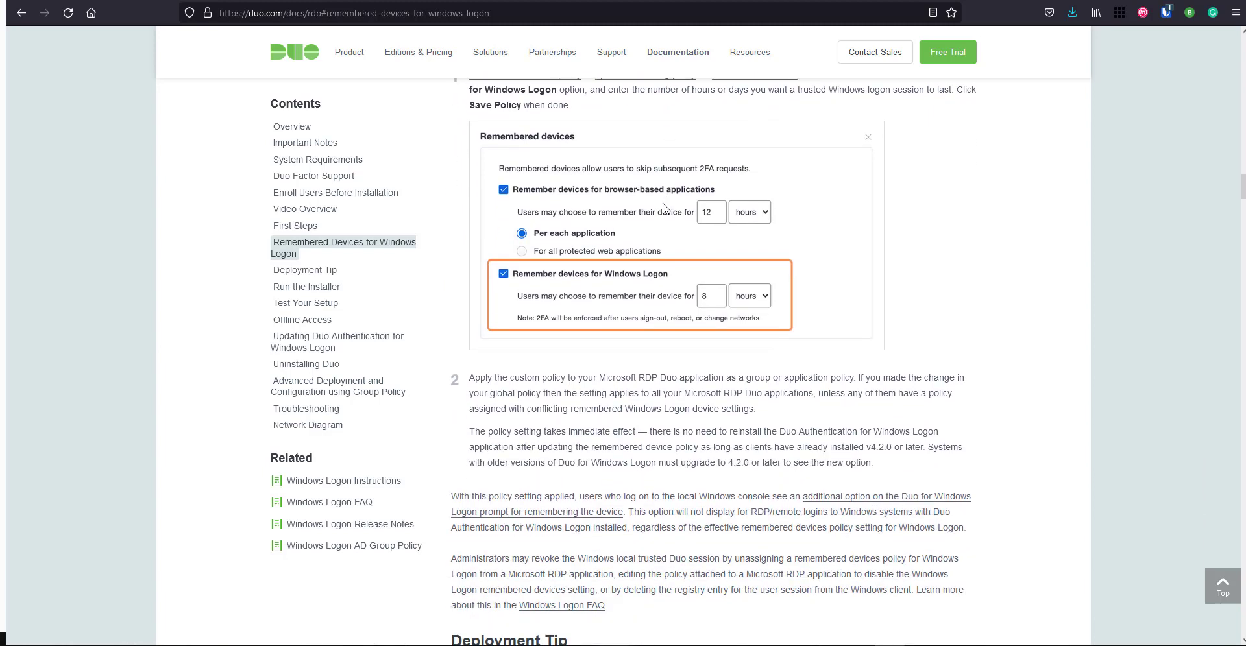
scroll(665, 207, "up", 1)
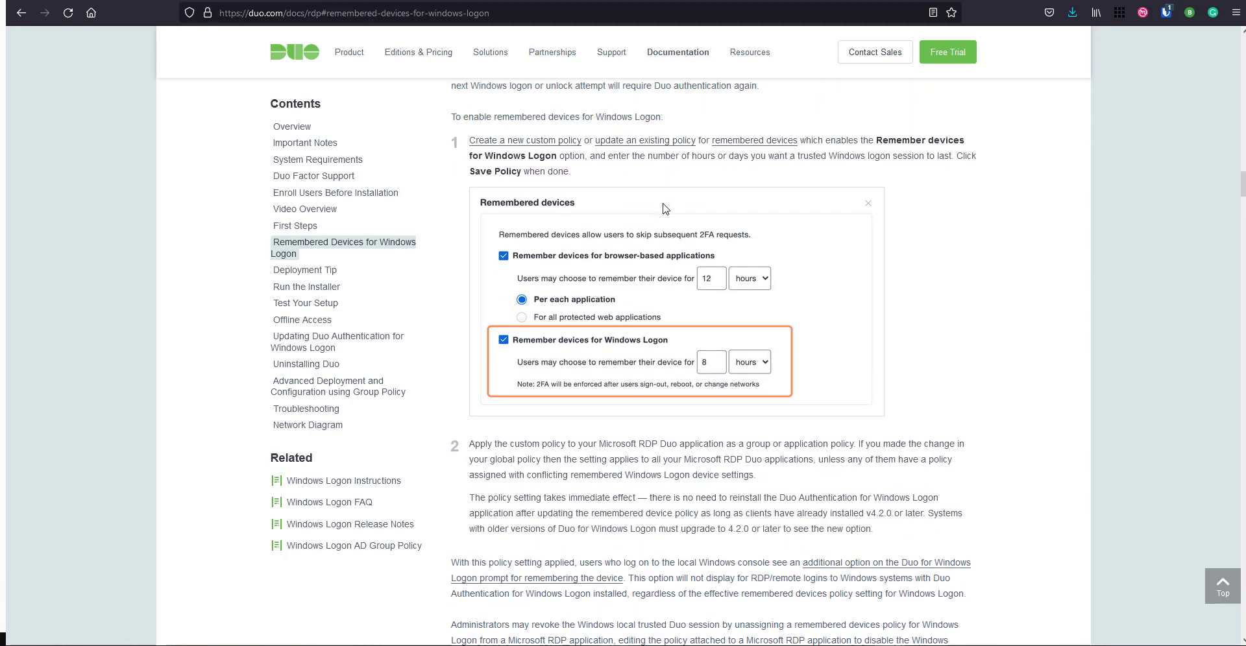